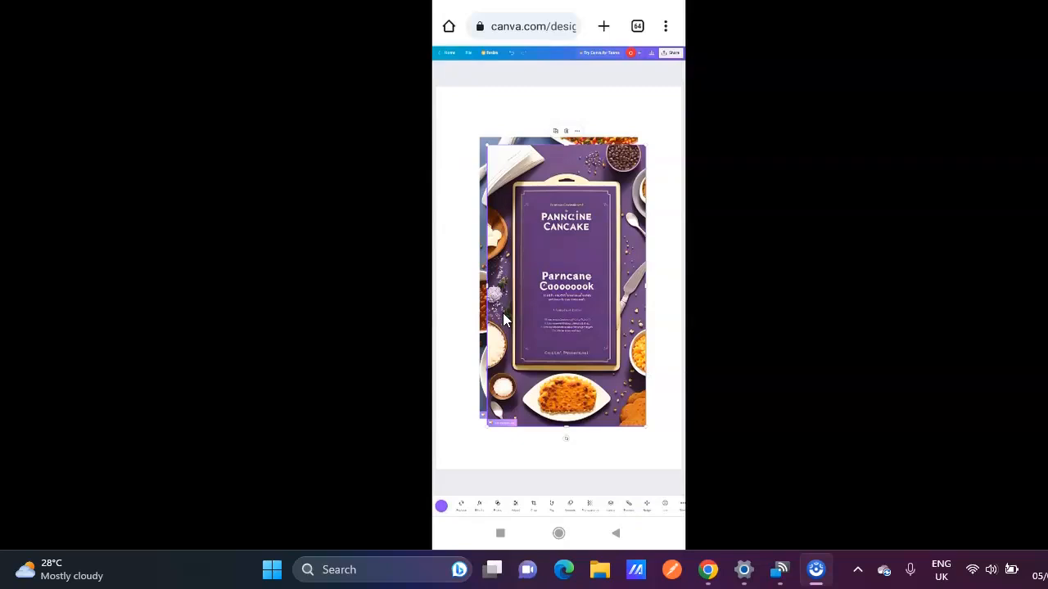
Delete the two cover images from the page
key(Delete)
click(502, 314)
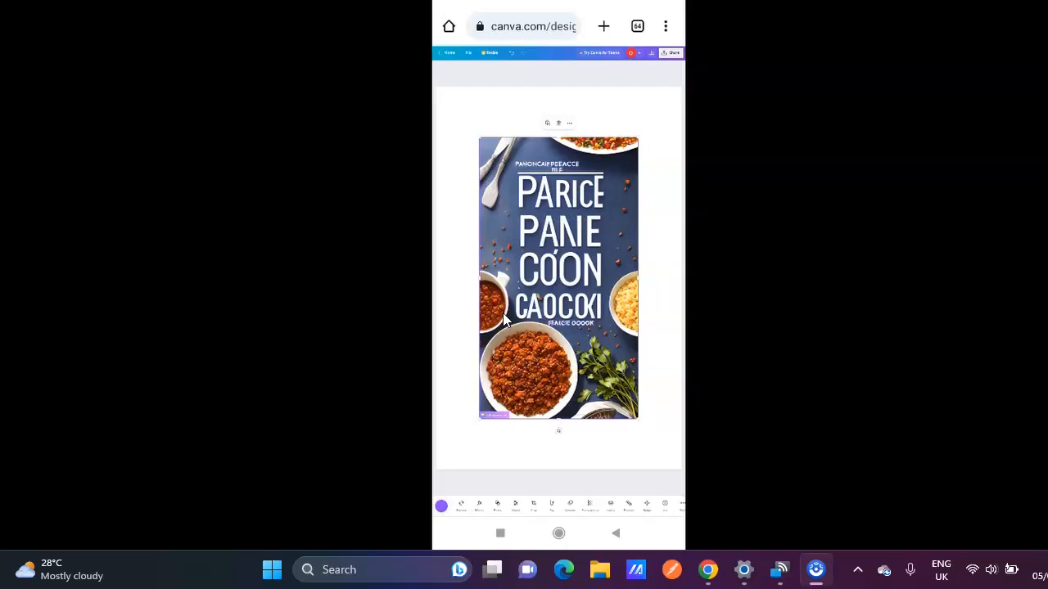
key(Delete)
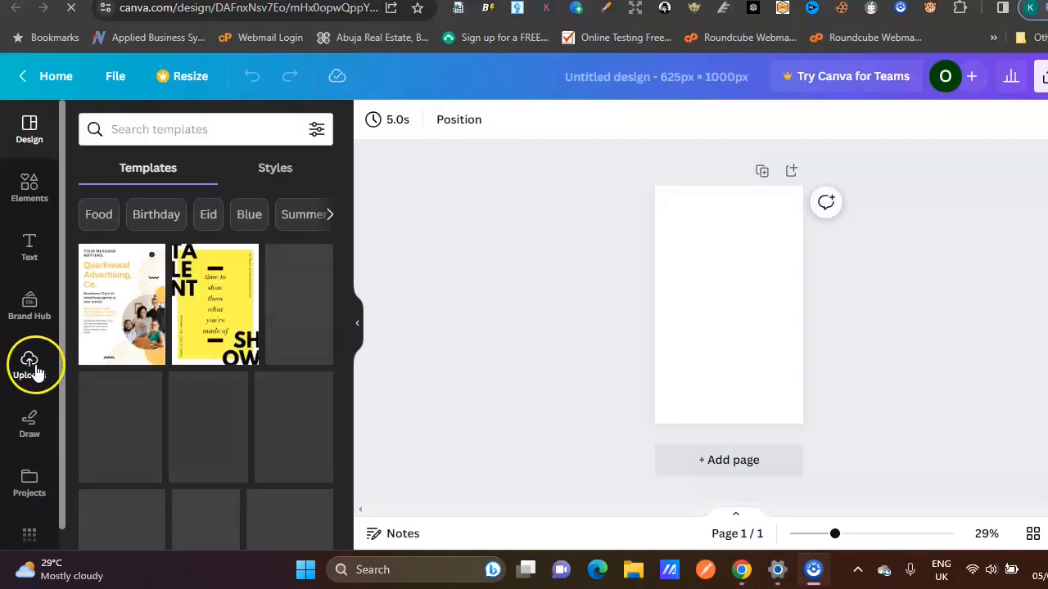
Add the uploaded purple cookbook cover image and stretch it to fill the whole page
click(35, 372)
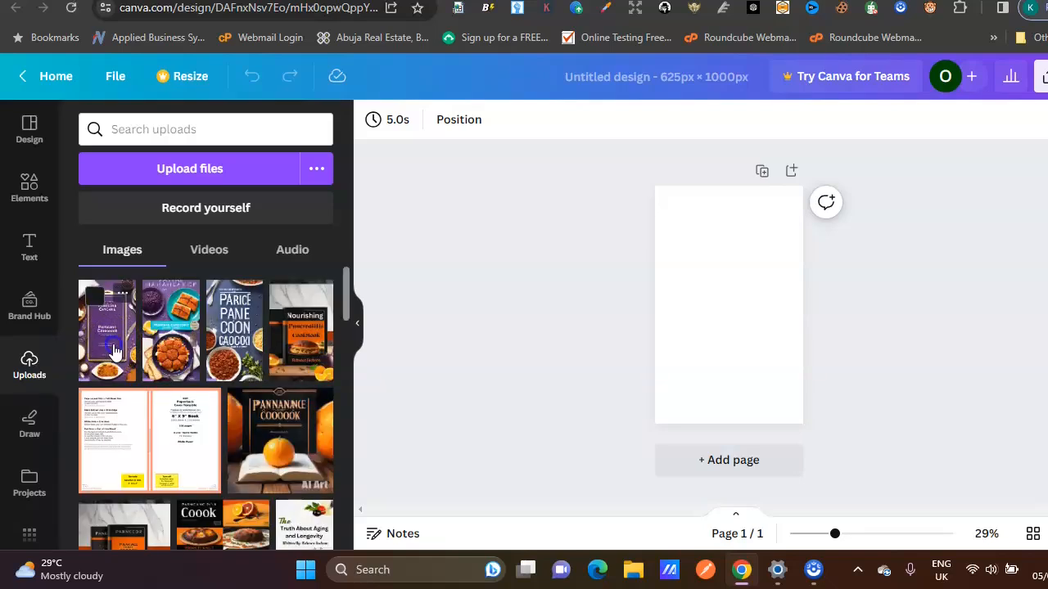
click(115, 352)
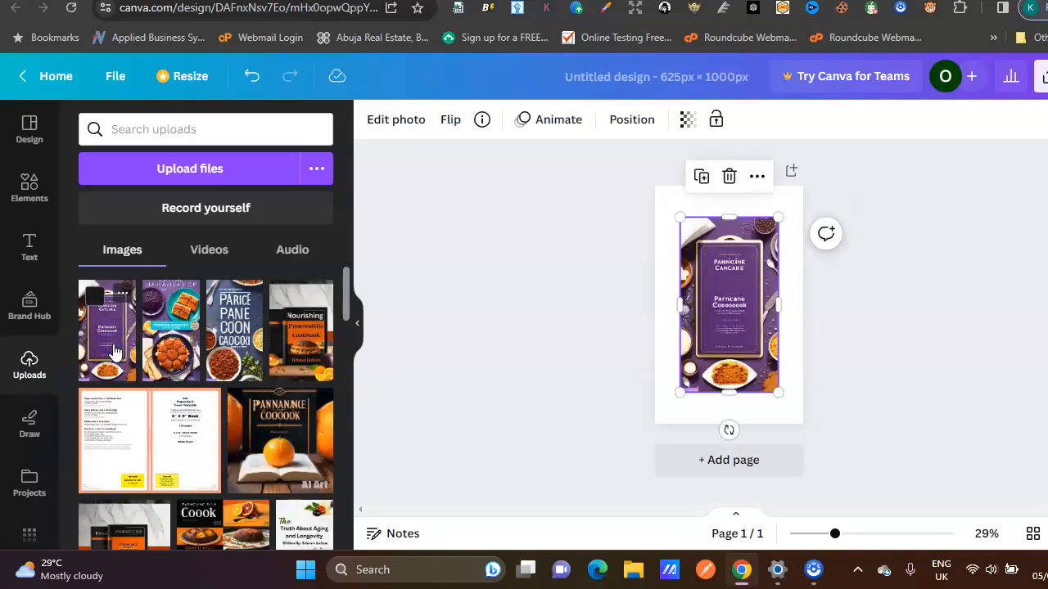
drag(728, 219, 722, 188)
drag(727, 390, 726, 421)
drag(678, 306, 655, 306)
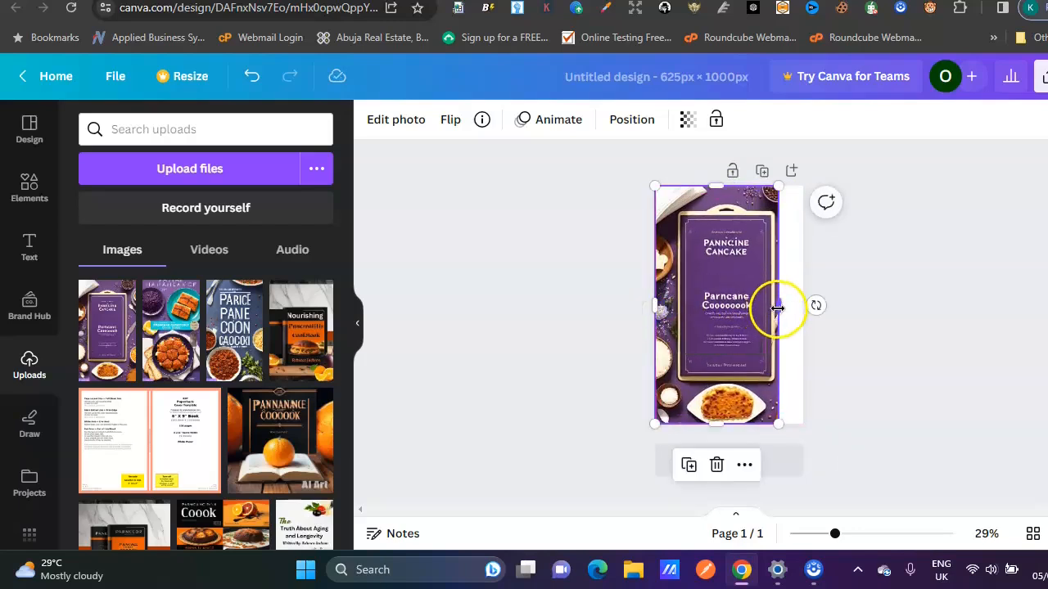
drag(778, 306, 806, 307)
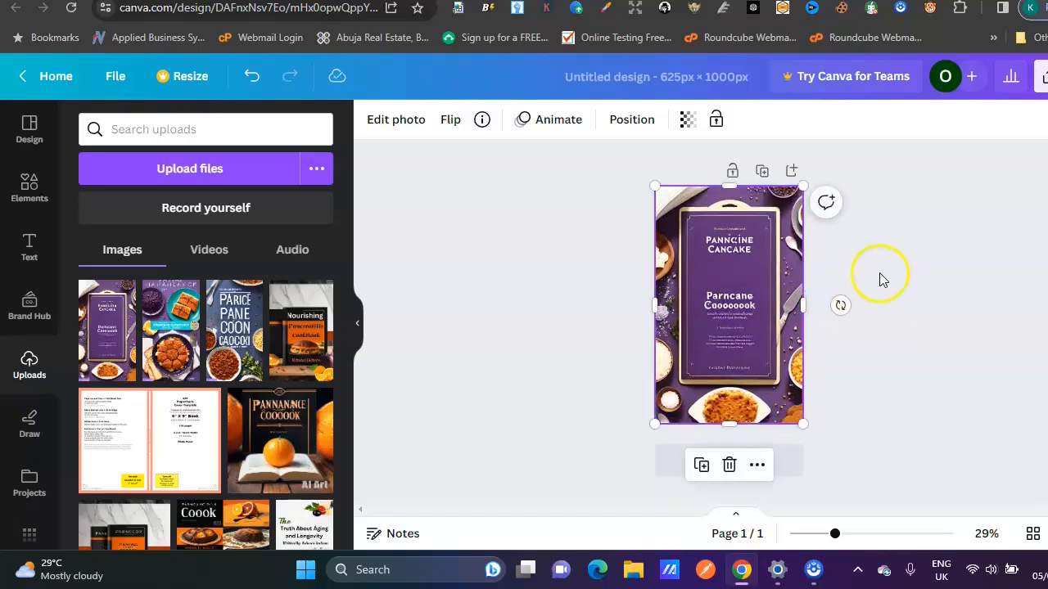
click(880, 277)
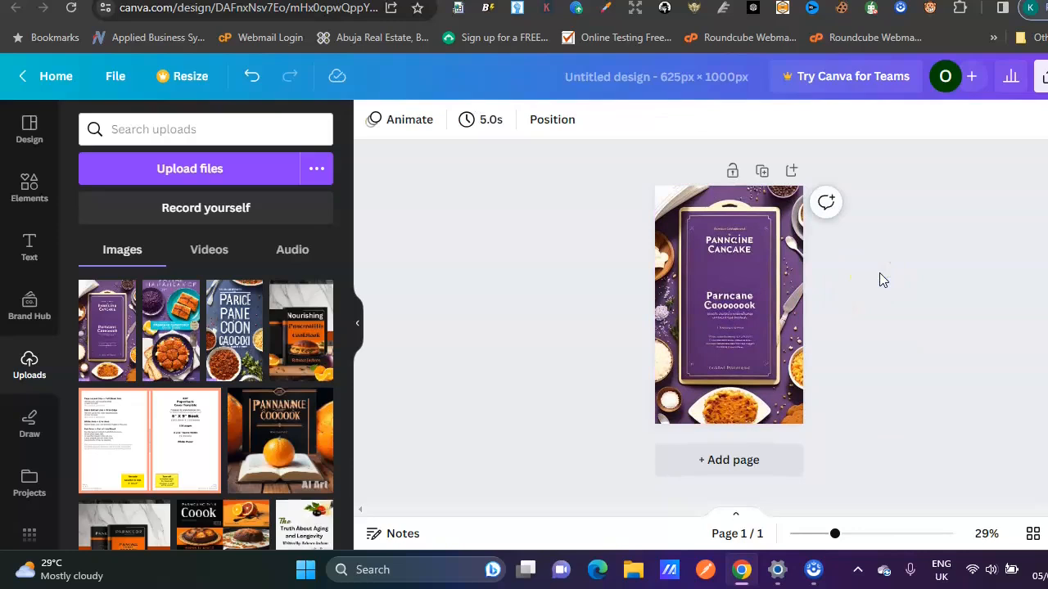
Add a square shape and fill it with the board's purple (#5E3176), sampled from the cover image
click(29, 185)
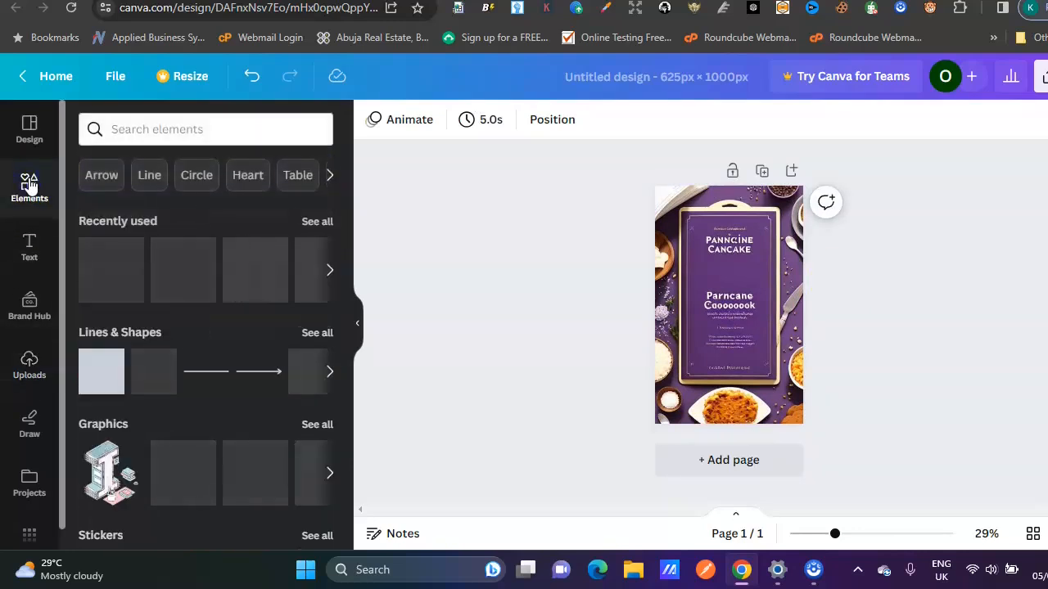
click(101, 283)
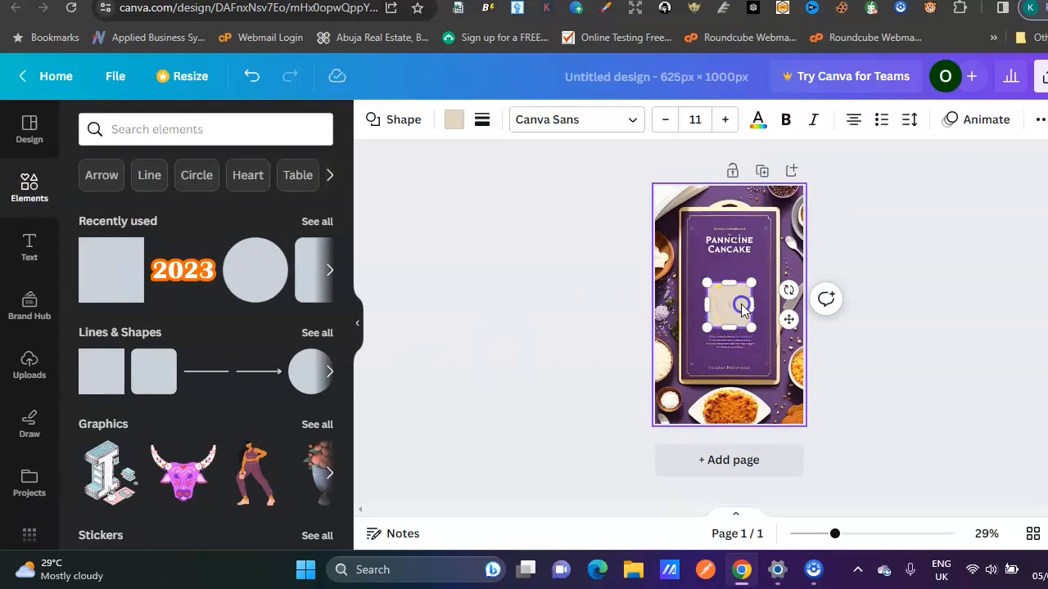
click(454, 122)
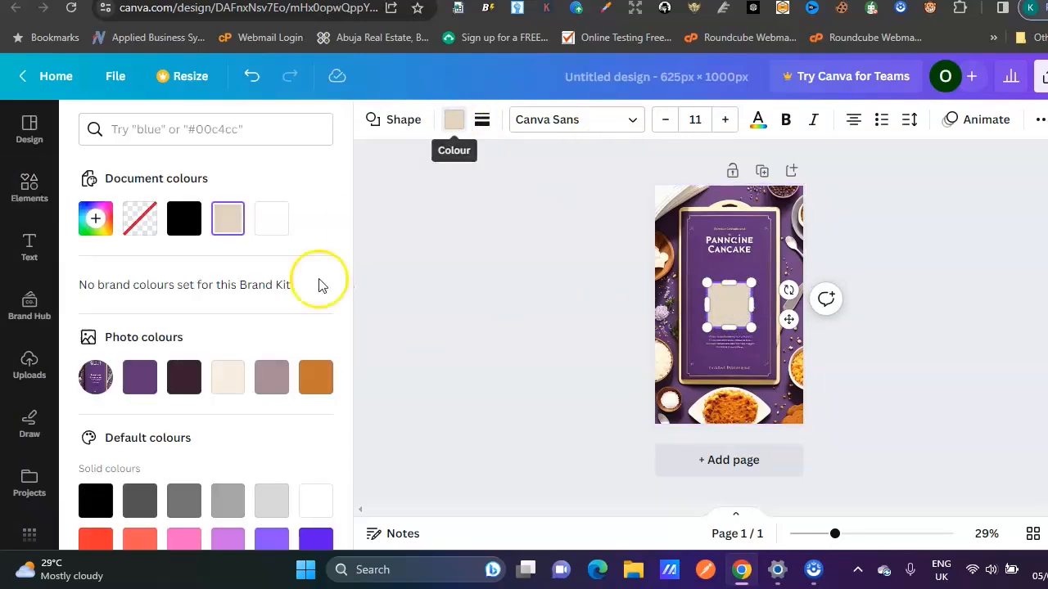
click(93, 221)
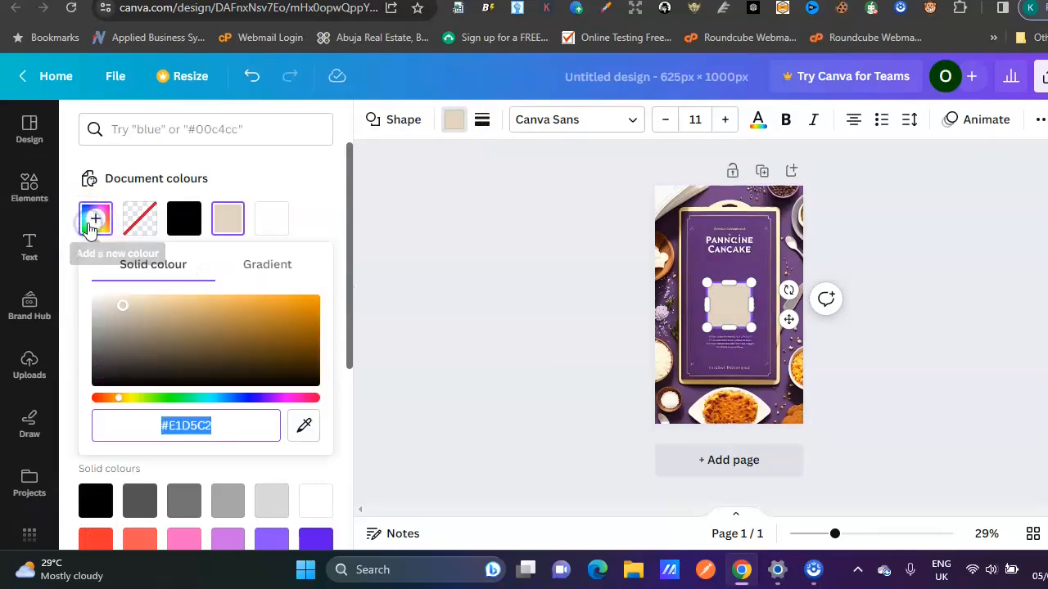
mouse_move(302, 424)
mouse_down()
mouse_move(407, 411)
mouse_move(286, 432)
mouse_up()
click(300, 434)
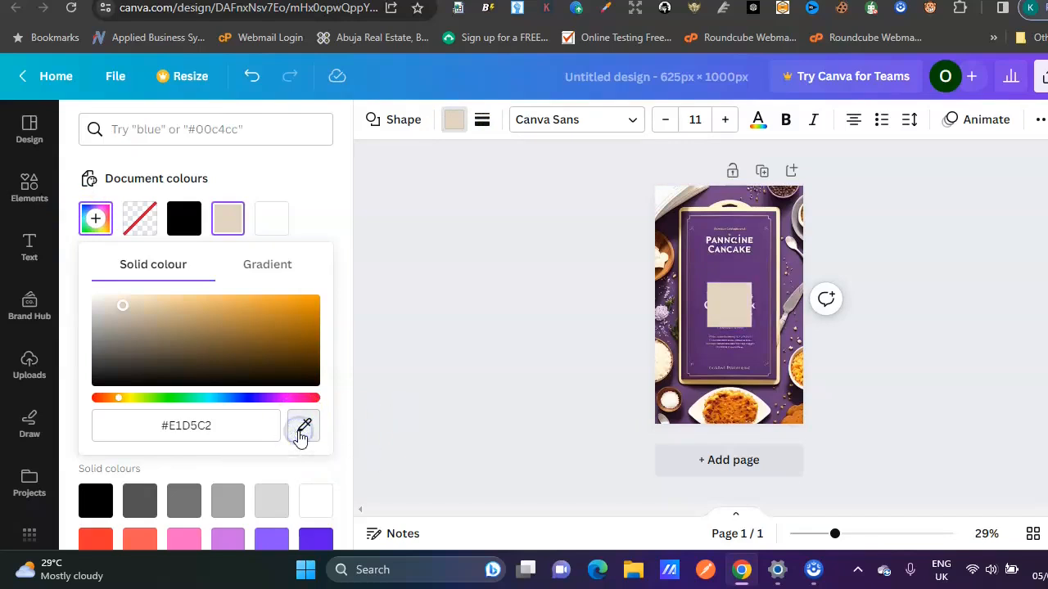
click(711, 258)
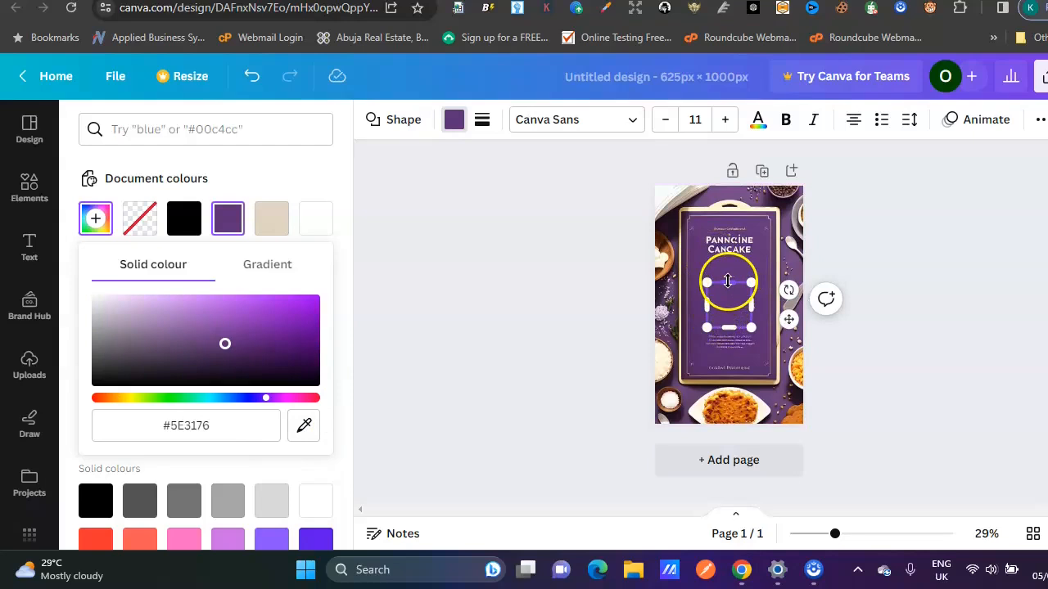
Stretch the purple square into a tall rectangle that covers all the text inside the board's frame
drag(727, 281, 725, 225)
drag(727, 331, 726, 373)
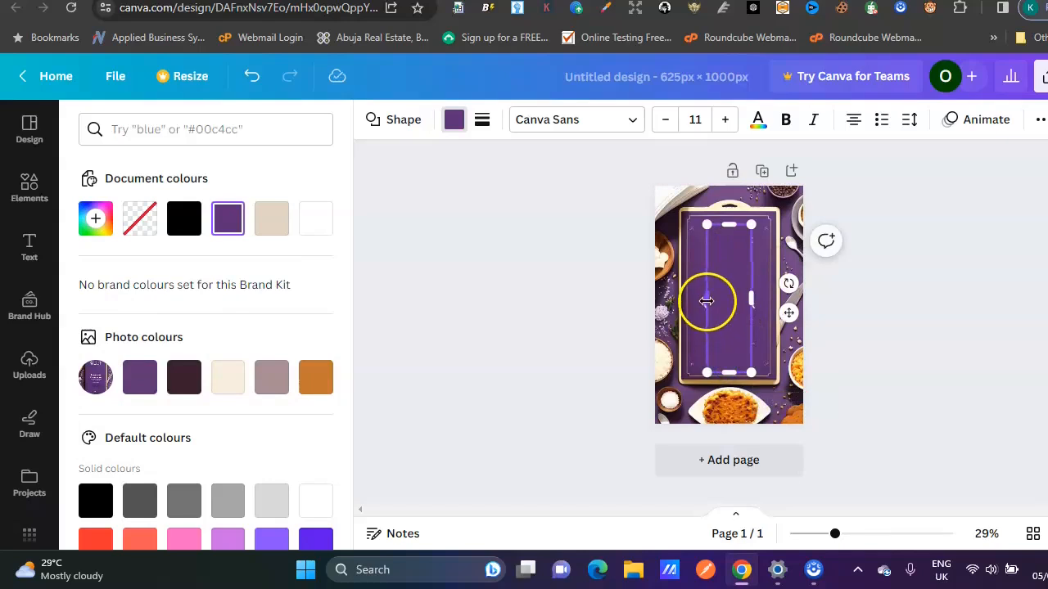
drag(702, 302, 763, 302)
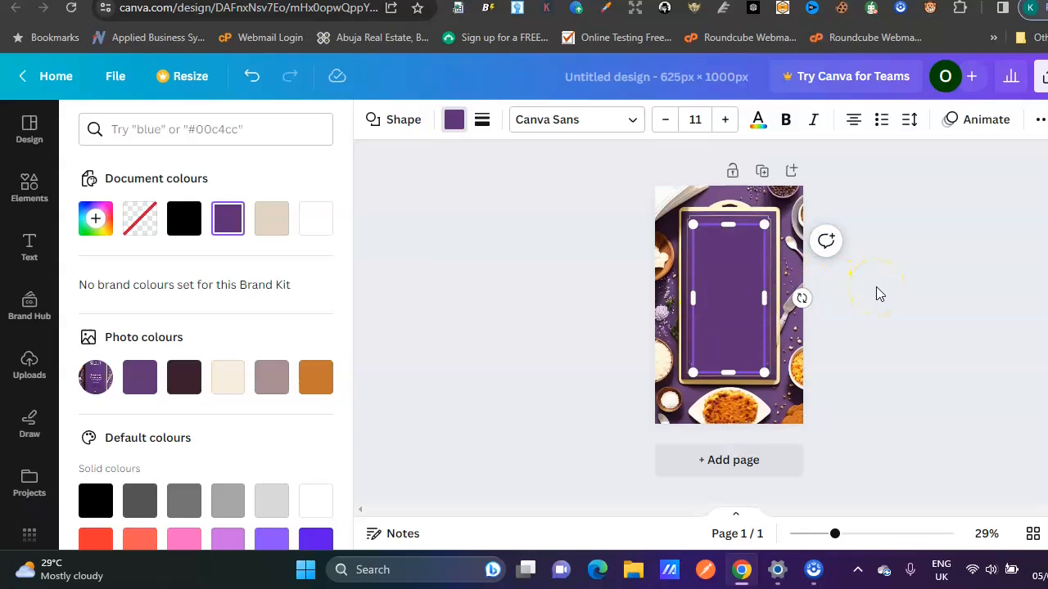
click(876, 287)
click(876, 286)
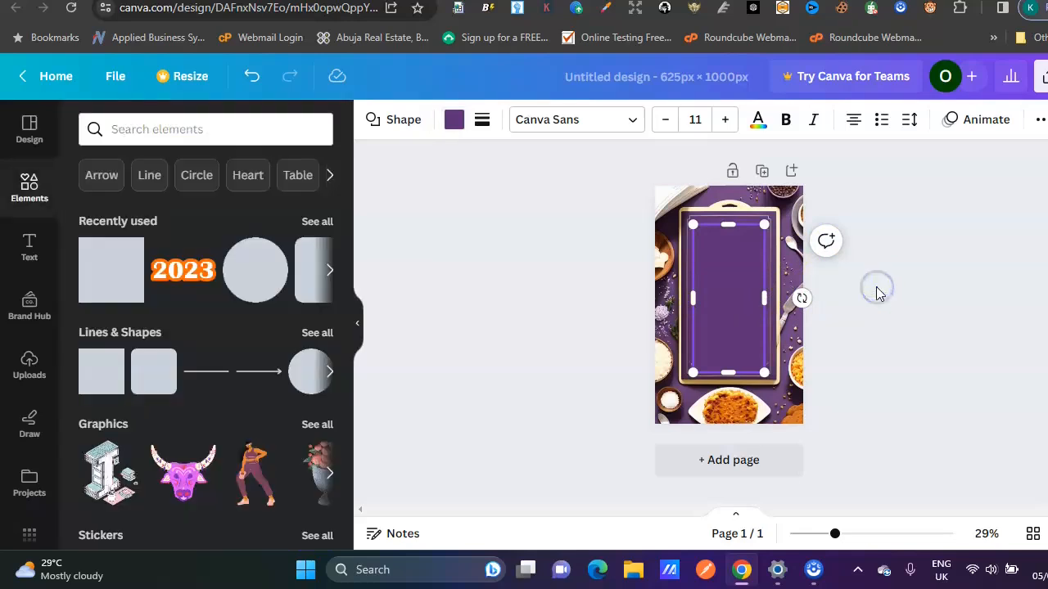
click(875, 286)
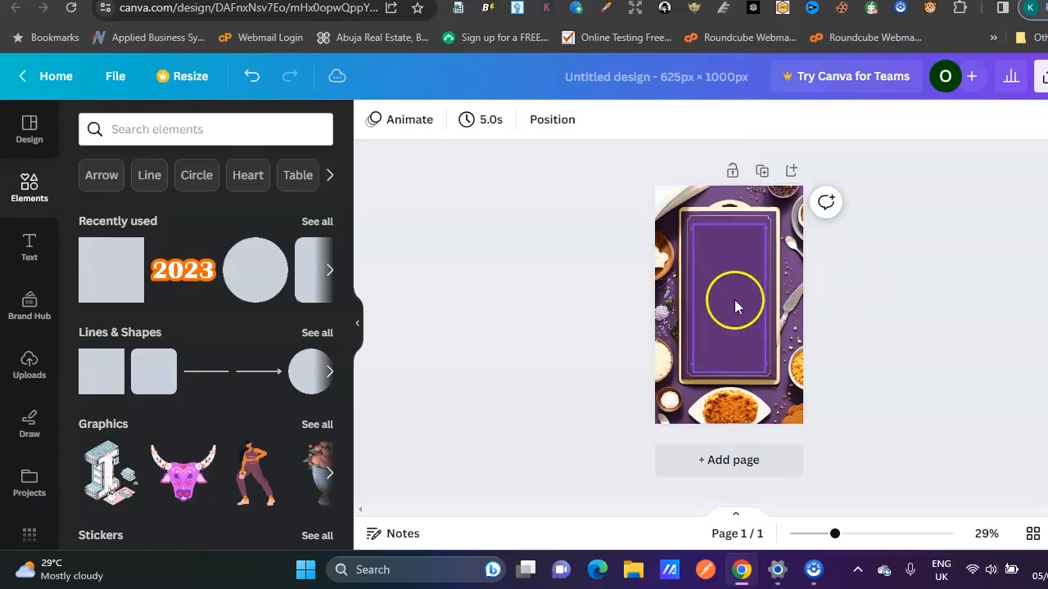
Widen the purple rectangle slightly on both sides to meet the board's inner border
click(29, 248)
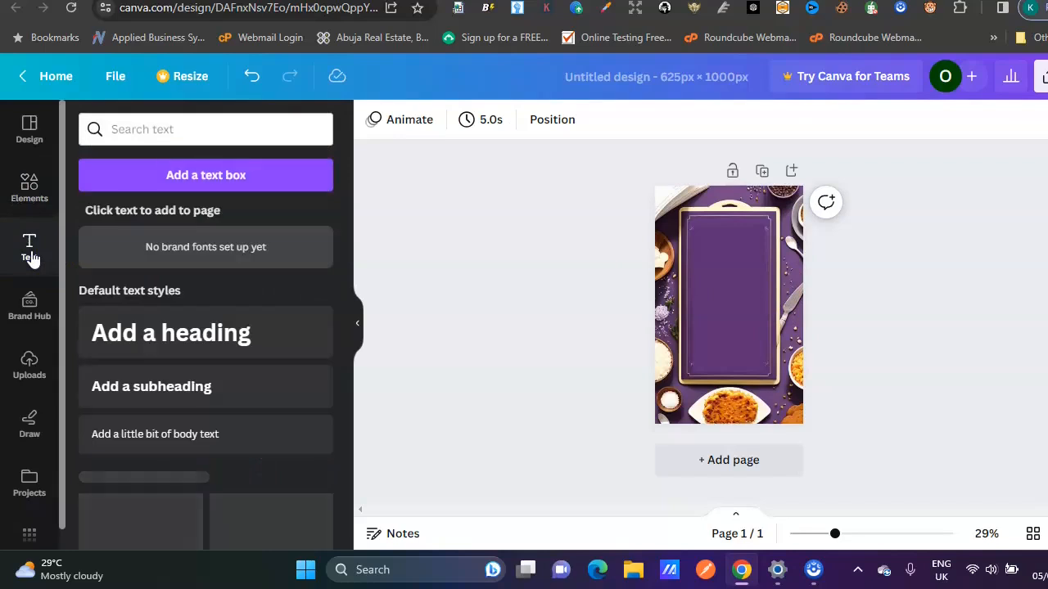
click(726, 308)
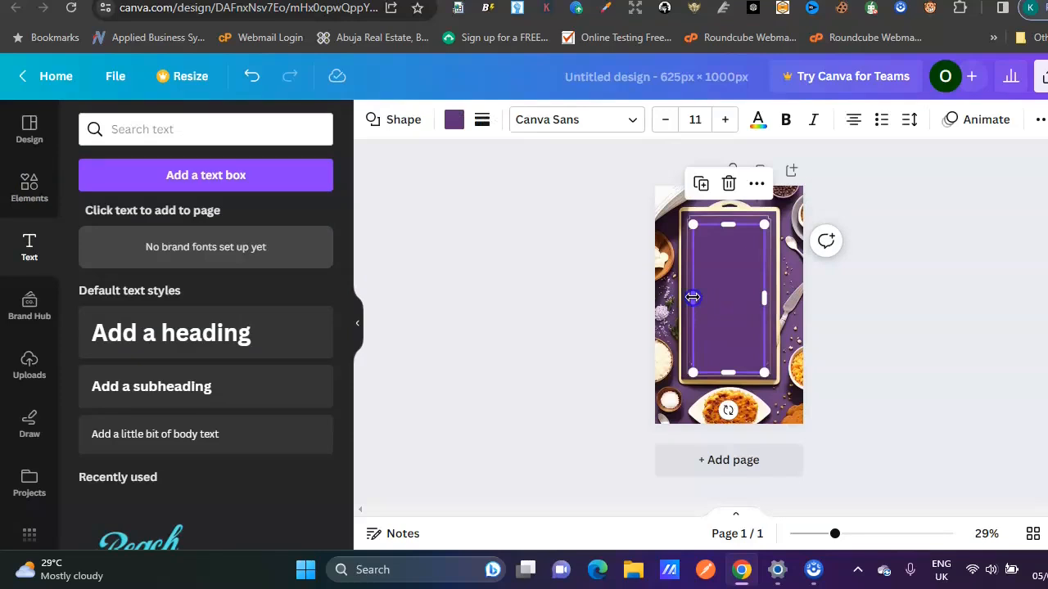
drag(690, 297, 688, 298)
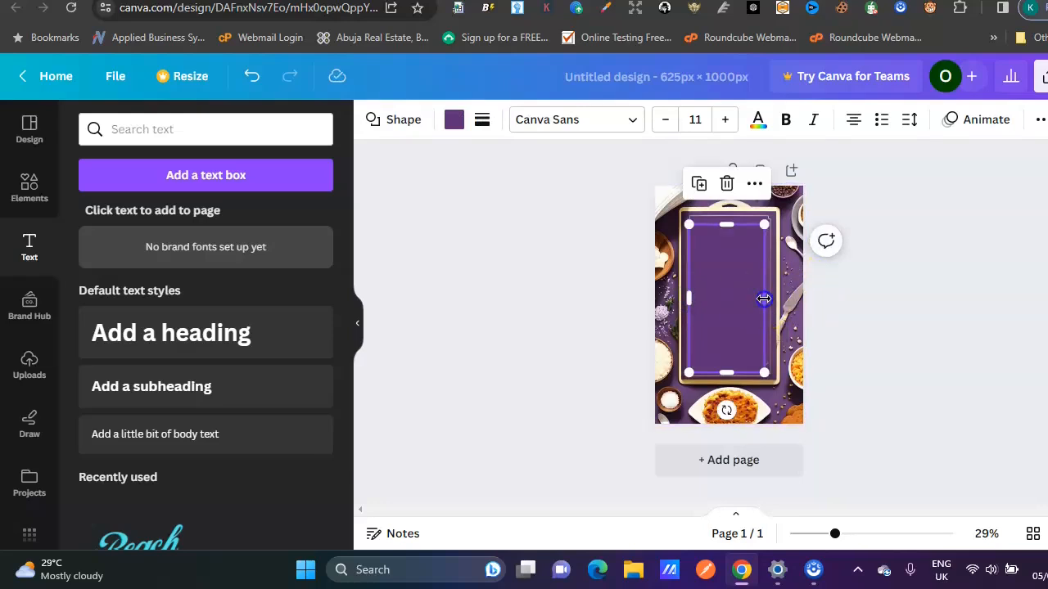
drag(764, 299, 766, 300)
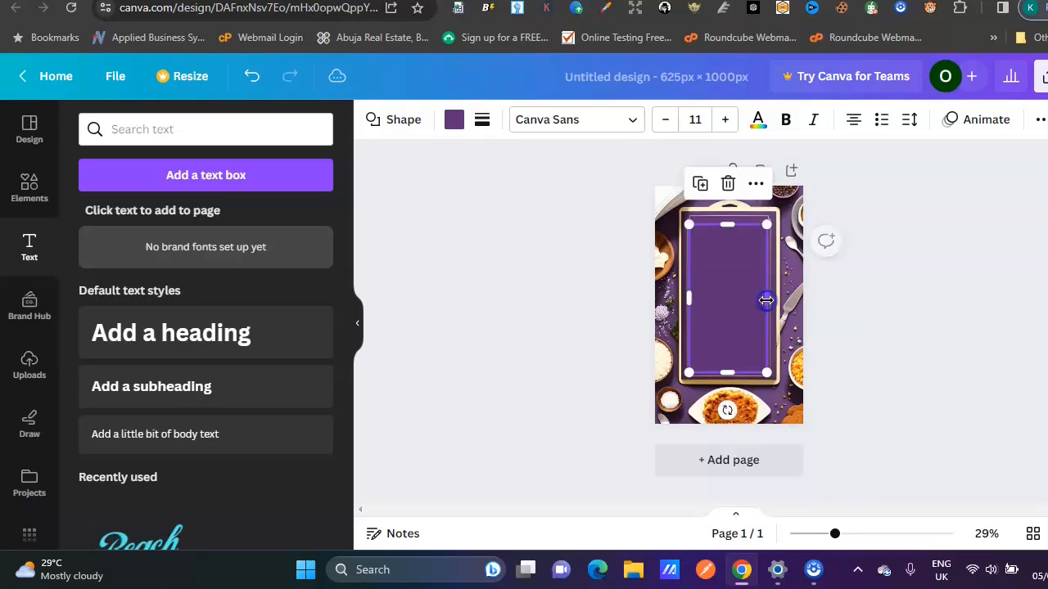
click(909, 281)
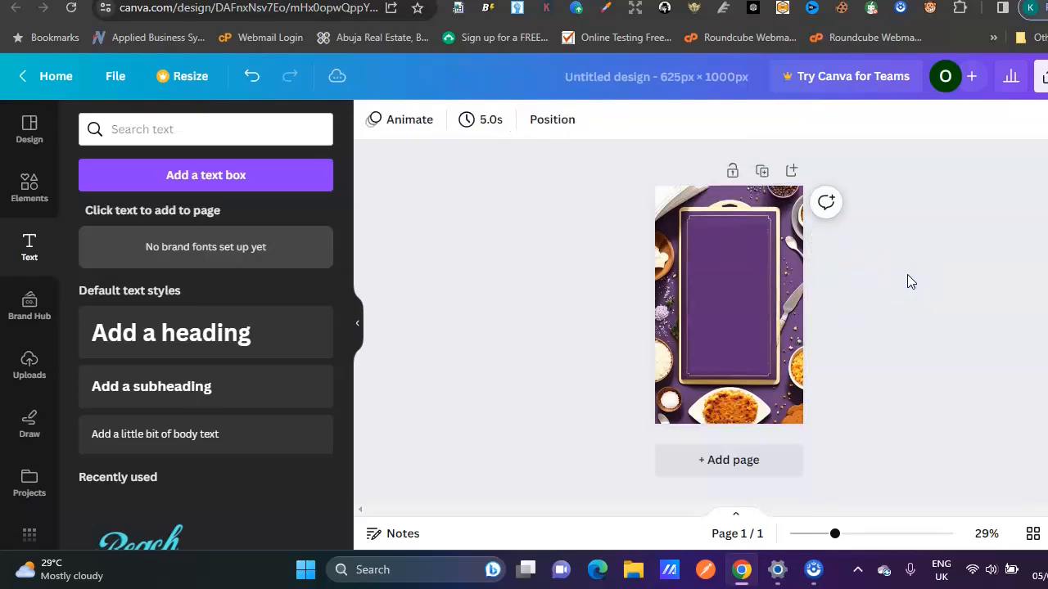
Add a heading with the text "PANCREATIC" in capitals
click(180, 334)
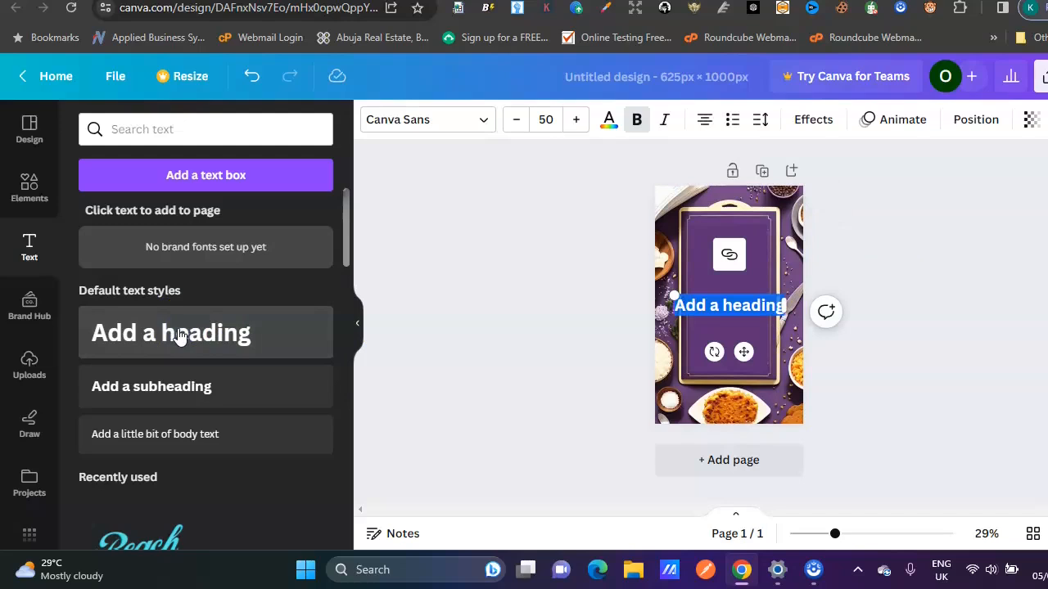
text(pancre)
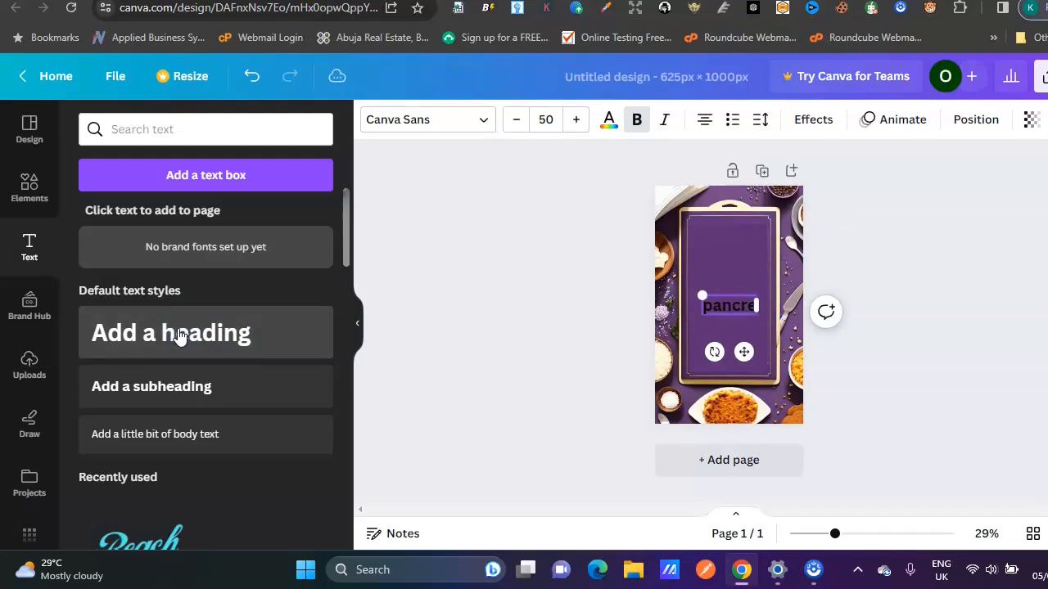
key(BackSpace)
key(BackSpace)
key(BackSpace)
key(BackSpace)
key(BackSpace)
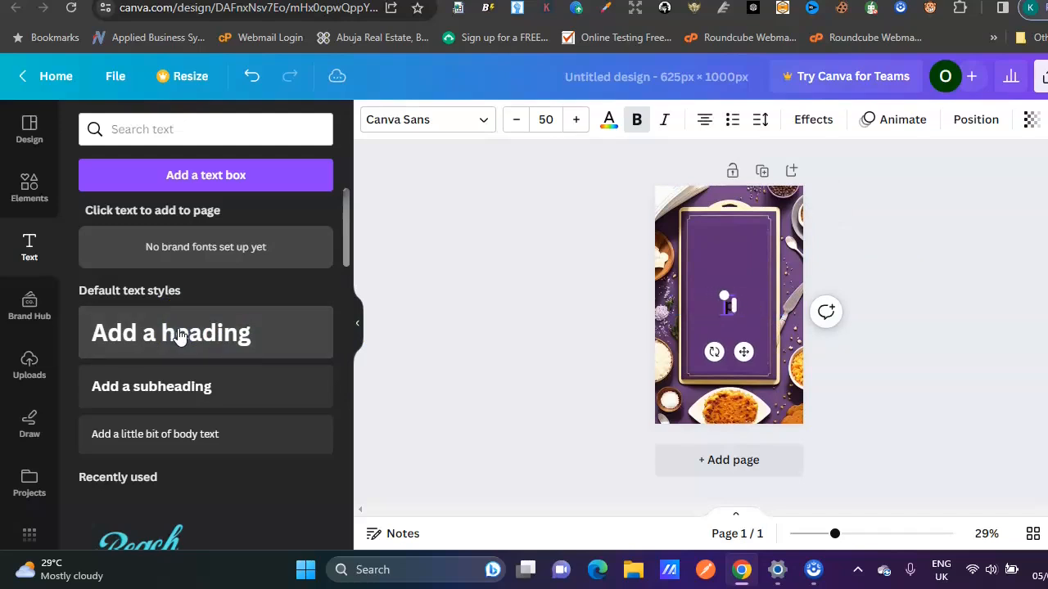
key(BackSpace)
text(PANCREA)
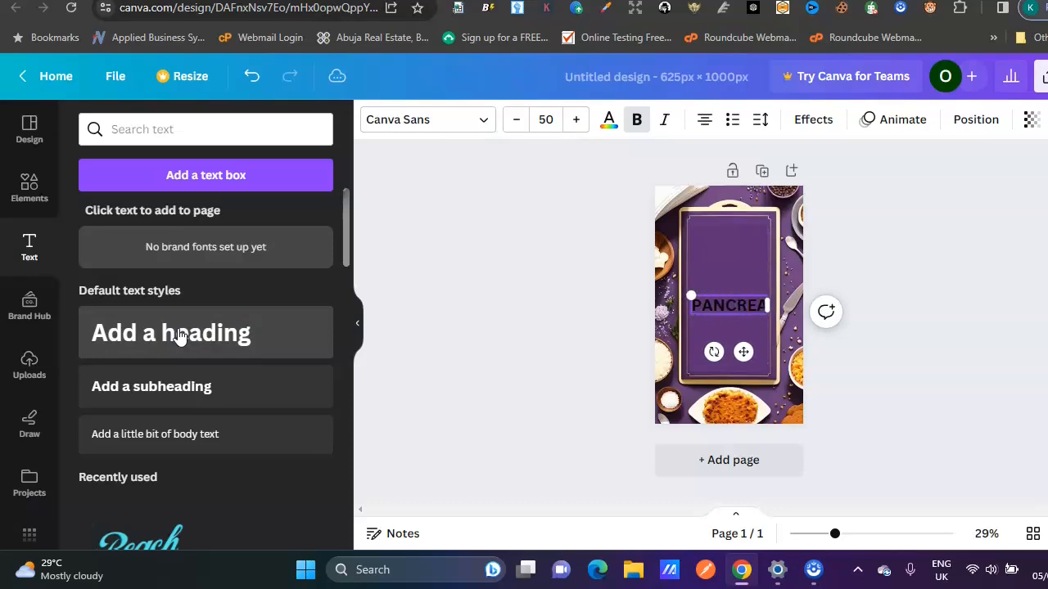
text(TIC)
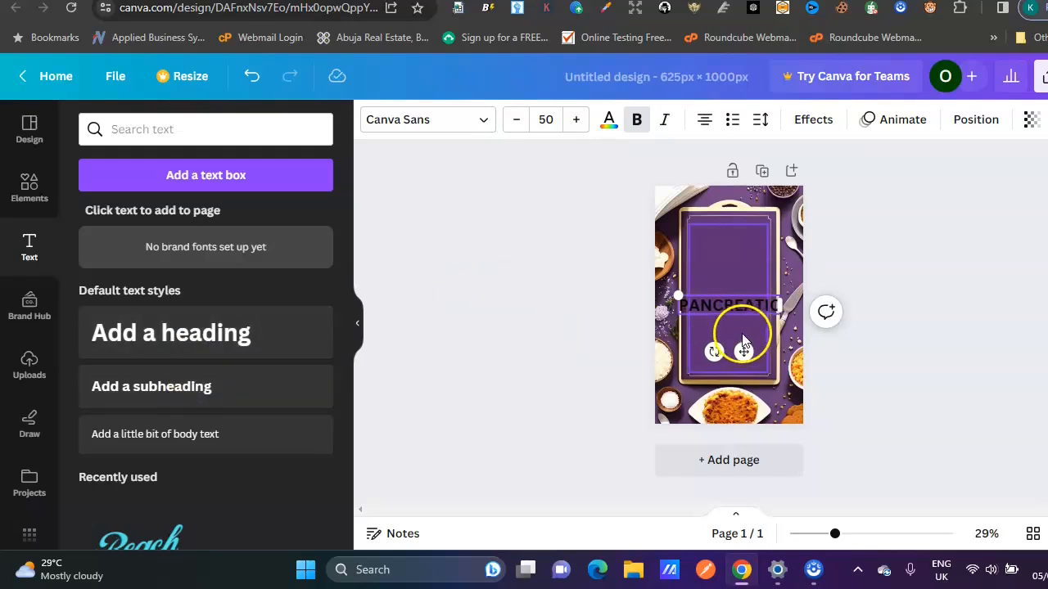
Move the "PANCREATIC" heading to the upper part of the board and reduce its font size to 34
click(722, 310)
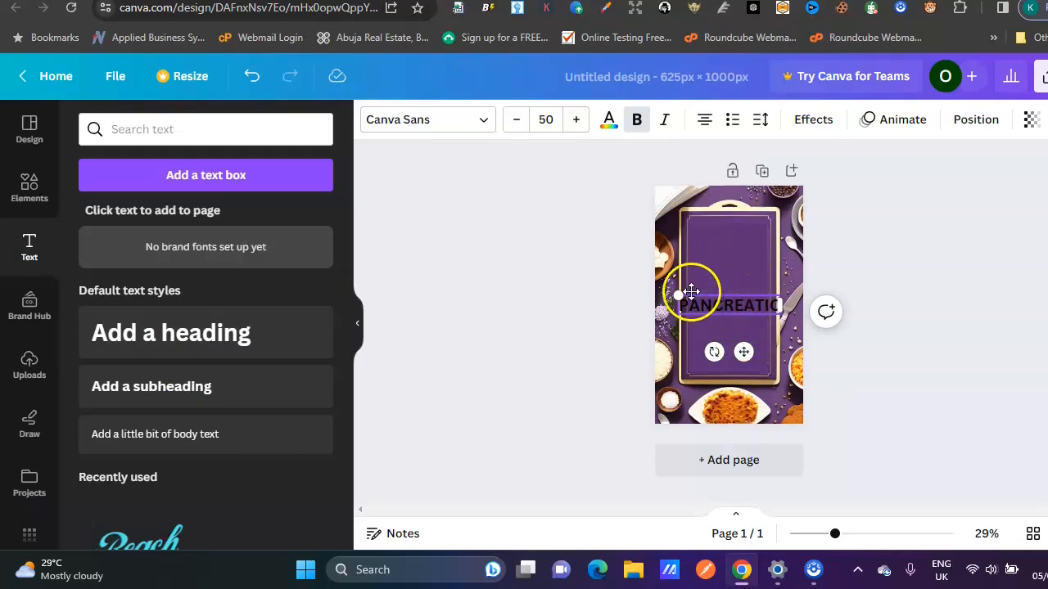
drag(705, 293, 717, 215)
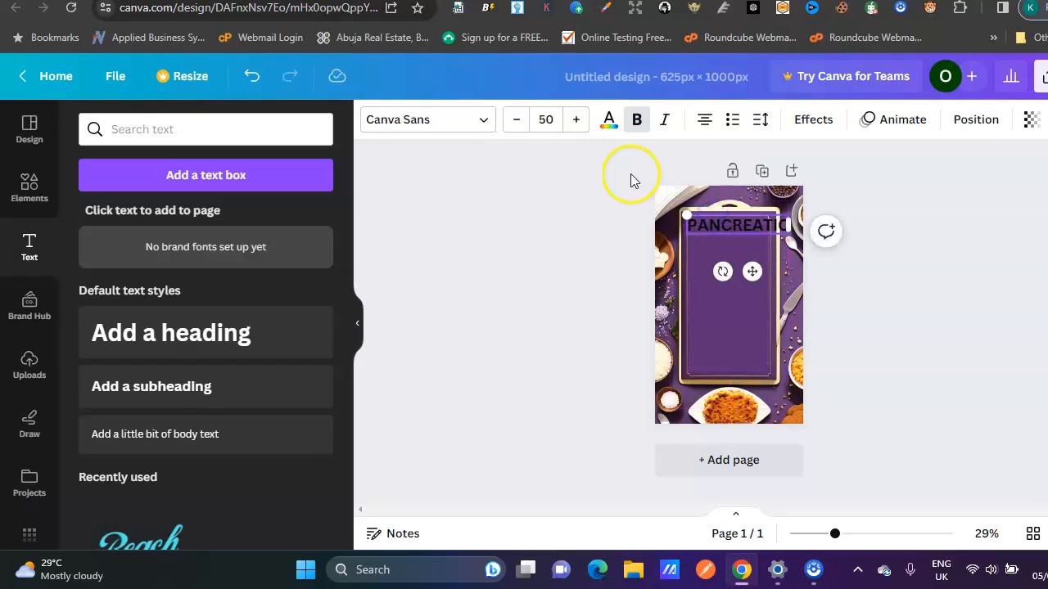
click(515, 119)
click(515, 120)
click(515, 119)
click(515, 119)
click(515, 119)
click(515, 119)
click(515, 119)
click(515, 119)
click(515, 119)
click(515, 120)
click(515, 120)
click(515, 119)
click(515, 120)
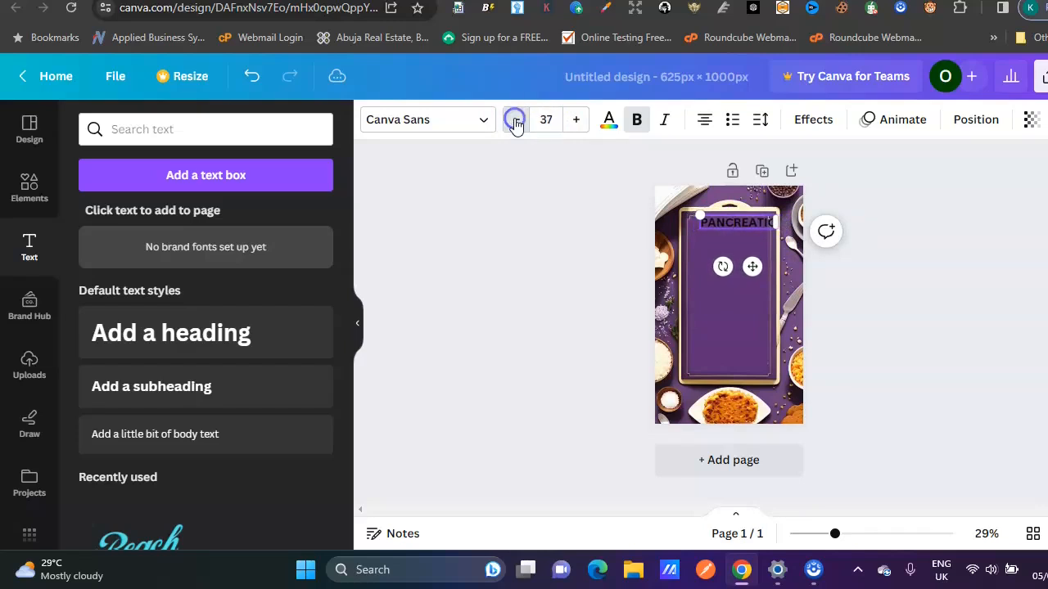
click(515, 119)
click(515, 120)
click(515, 120)
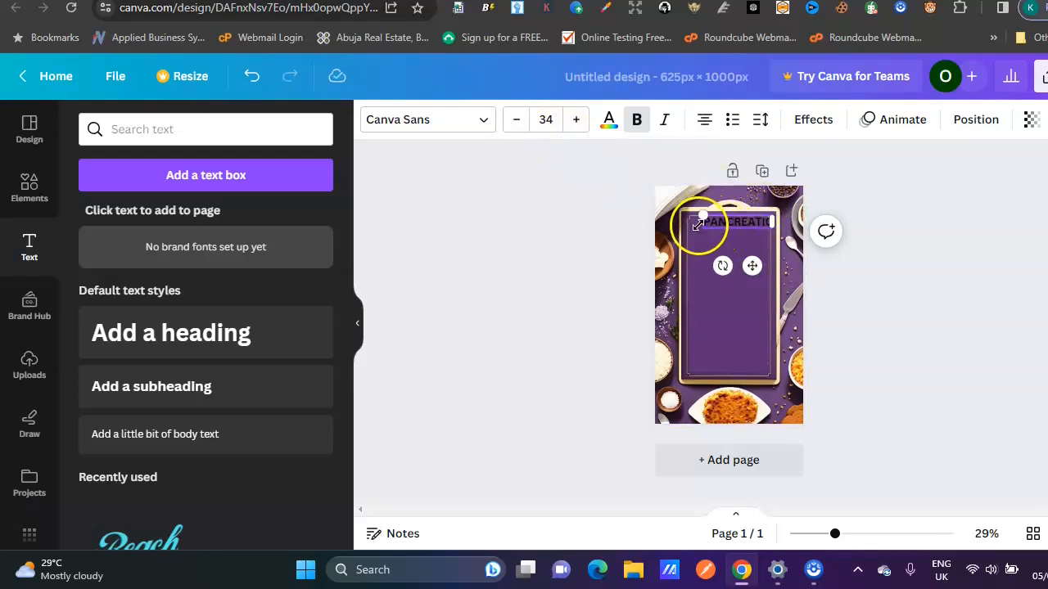
Reposition the heading inside the board's inner border and change its font to Maragsa
double_click(735, 222)
drag(728, 227, 719, 237)
click(481, 122)
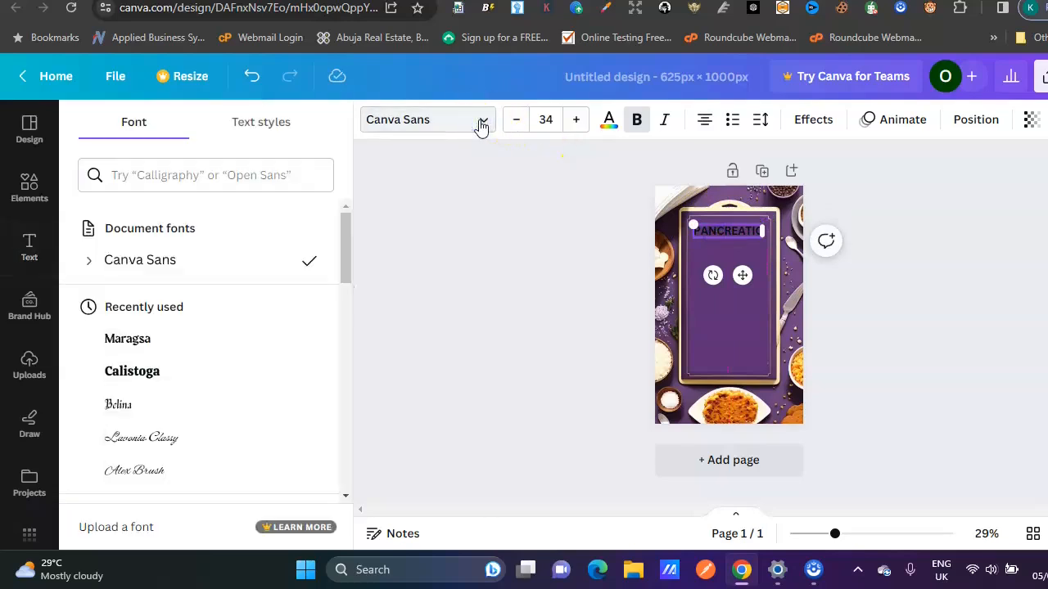
click(148, 339)
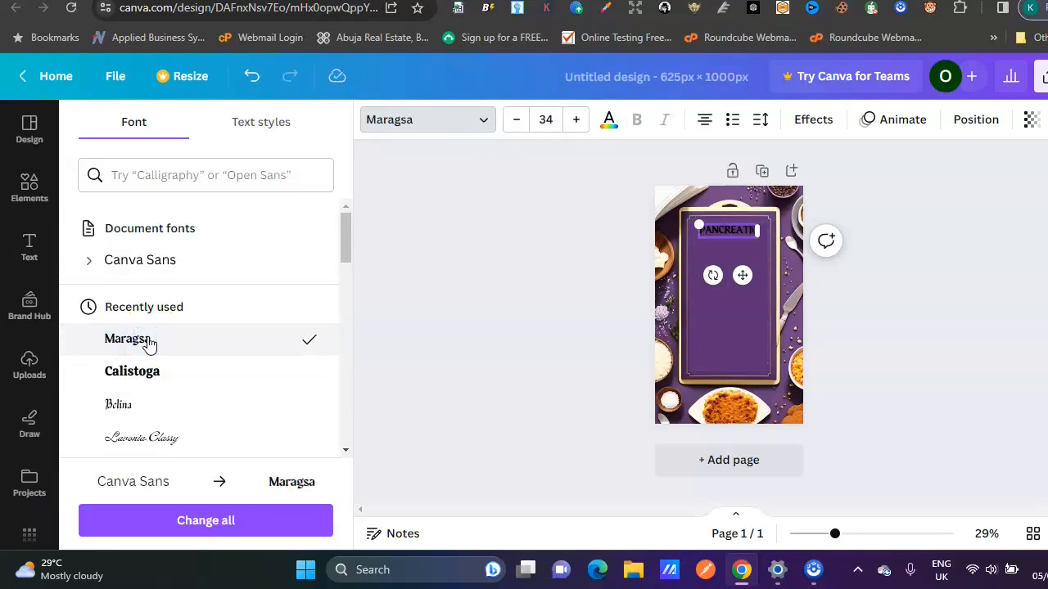
Increase the heading's font size to 45
click(576, 121)
click(577, 121)
click(576, 121)
click(577, 121)
click(576, 121)
click(576, 122)
click(576, 121)
click(576, 121)
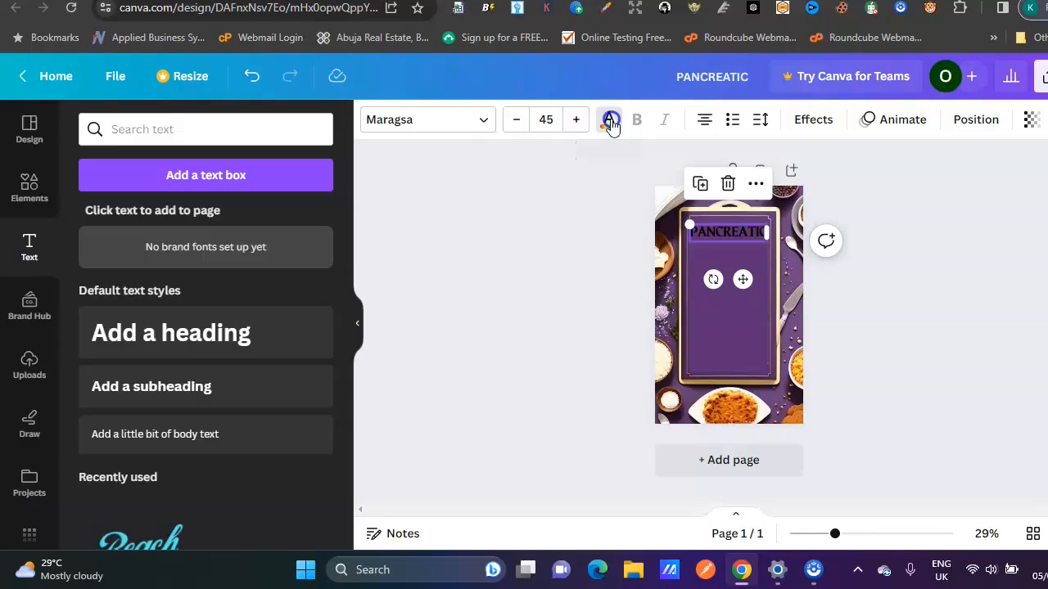
Change the "PANCREATIC" heading's text colour to white
click(610, 121)
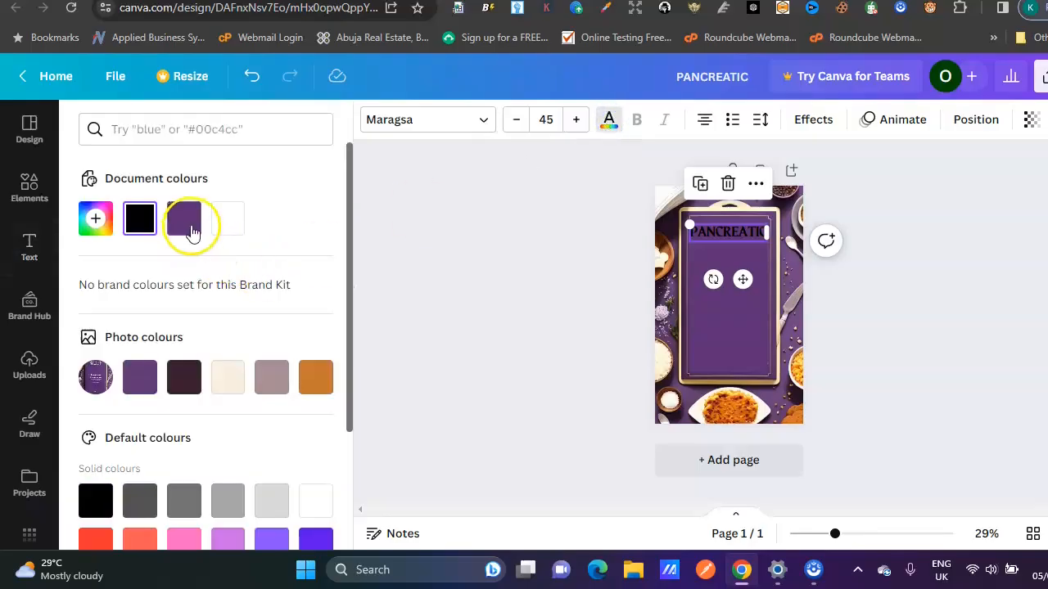
click(233, 225)
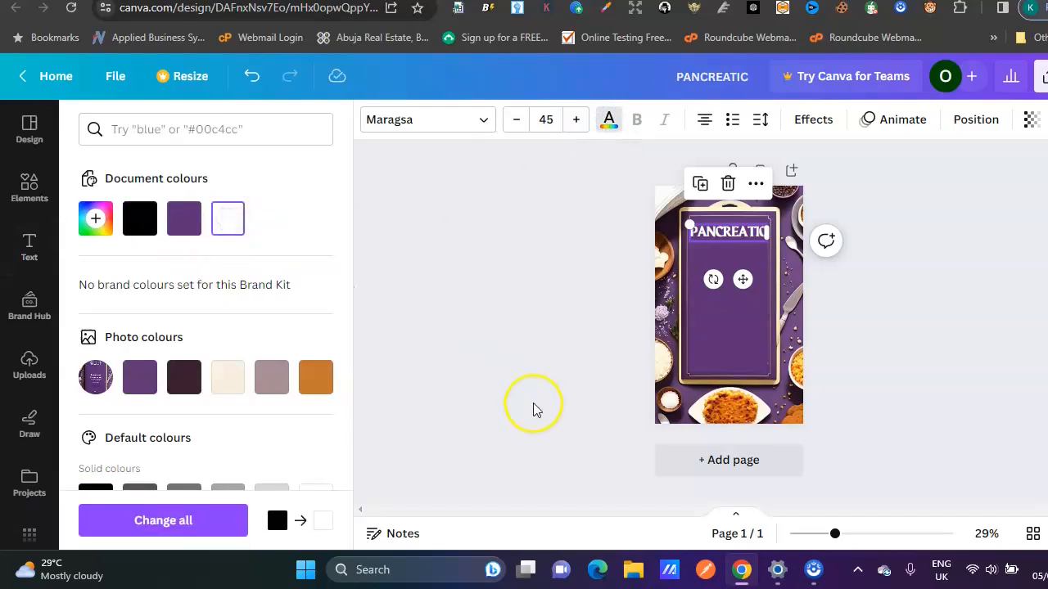
click(889, 360)
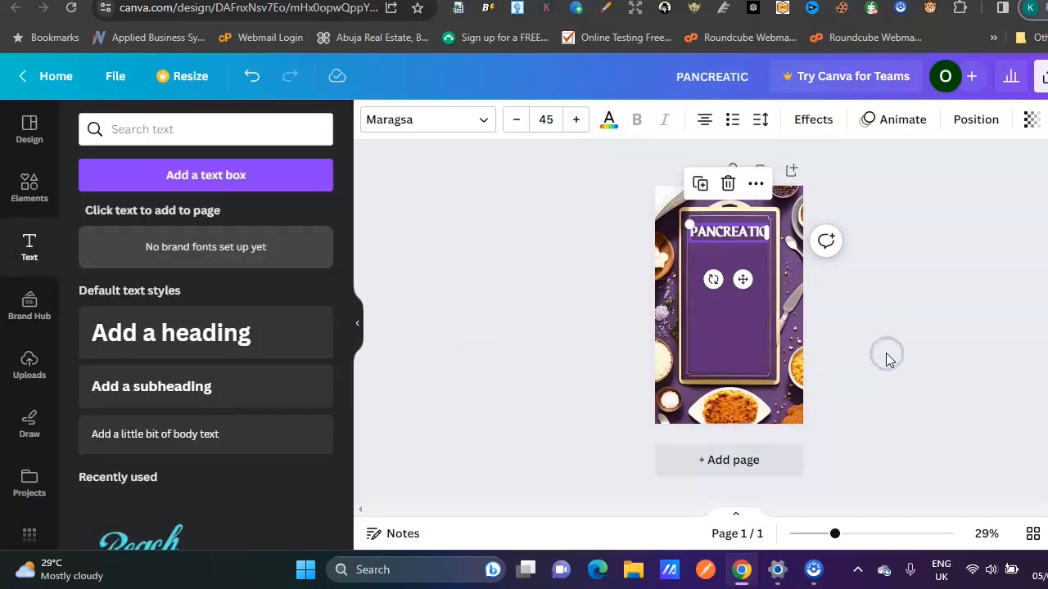
Add a heading with the text "DIET" below "PANCREATIC" and colour it white (#ffffff)
drag(217, 339, 795, 283)
text(DIET)
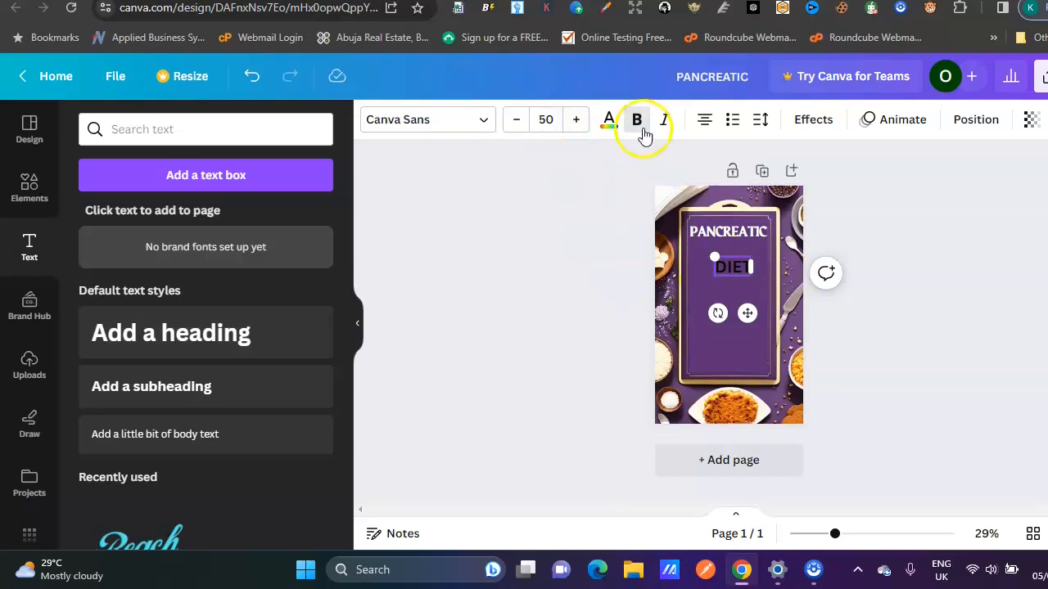
click(608, 121)
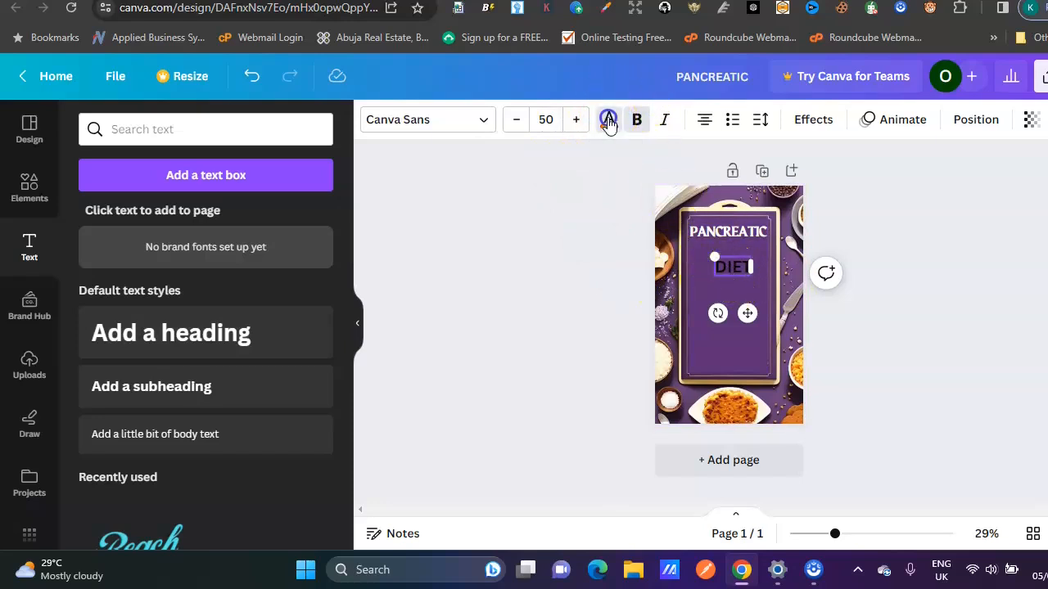
click(234, 219)
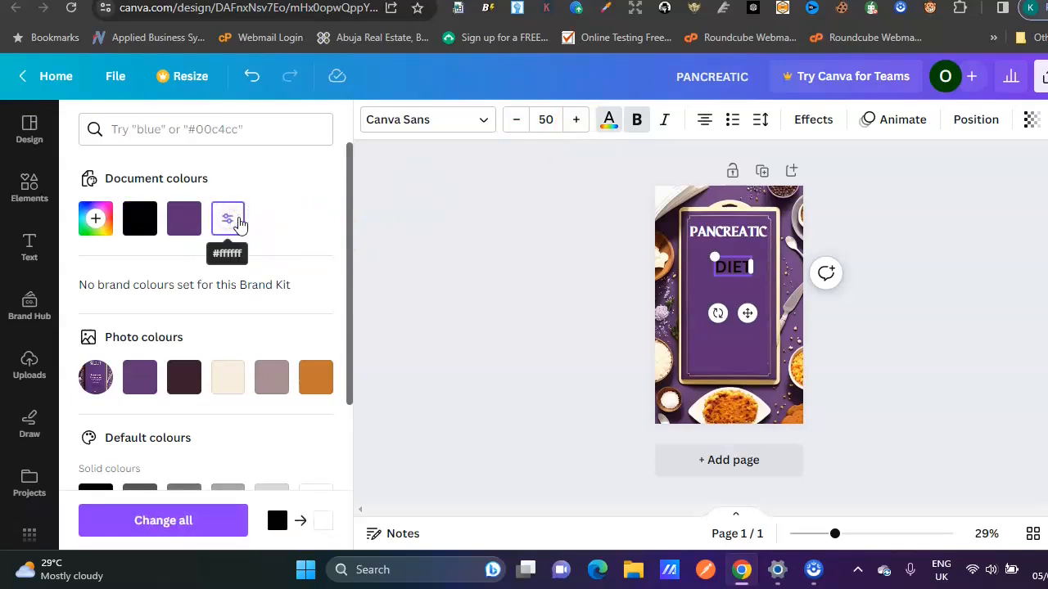
click(237, 221)
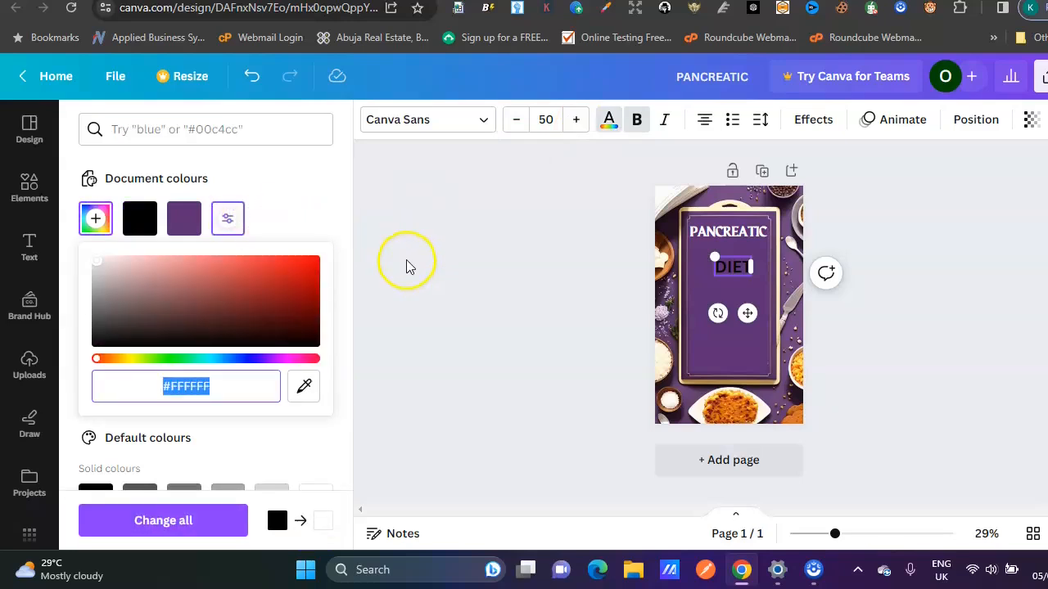
click(407, 266)
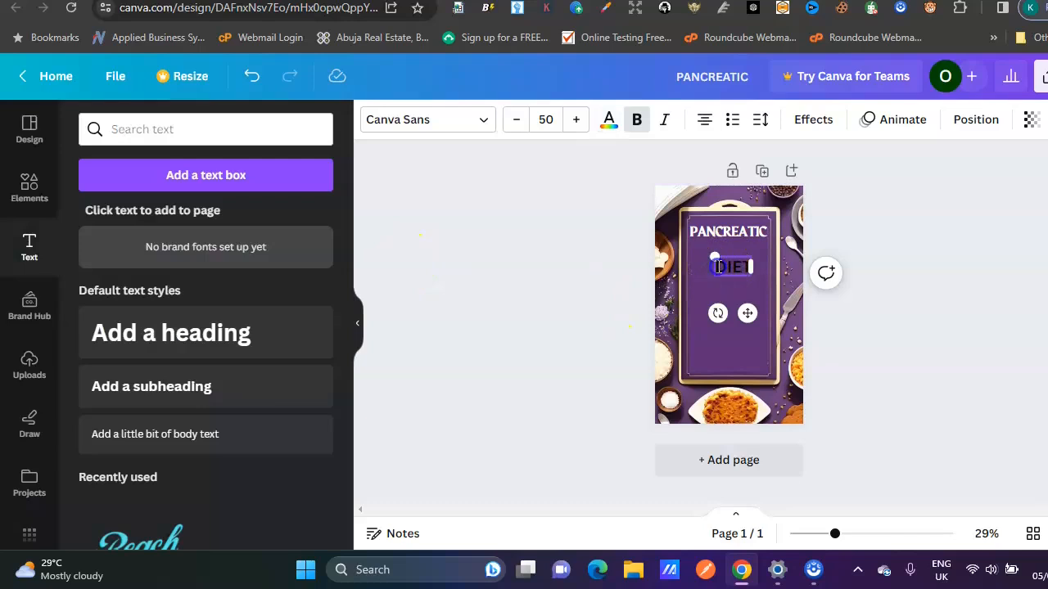
double_click(714, 266)
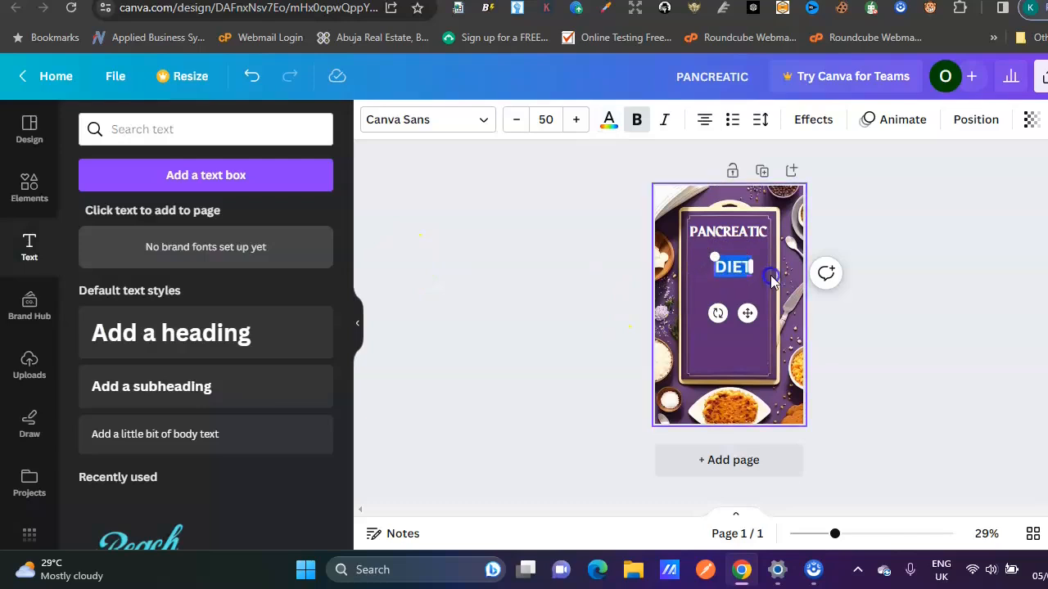
click(611, 123)
click(228, 219)
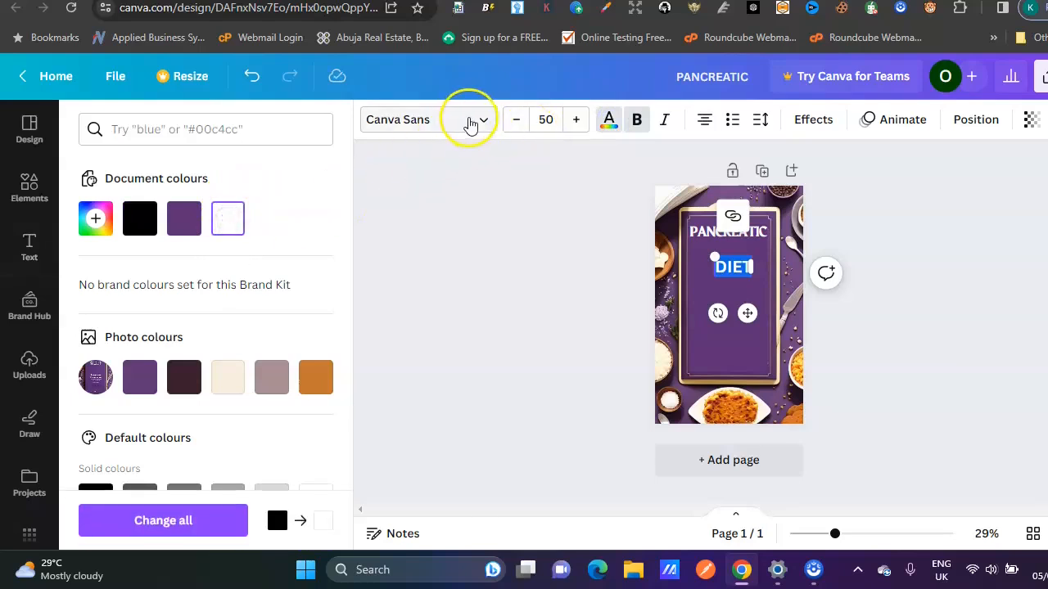
Set the "DIET" heading's font to Charm and increase its font size to 75
click(480, 123)
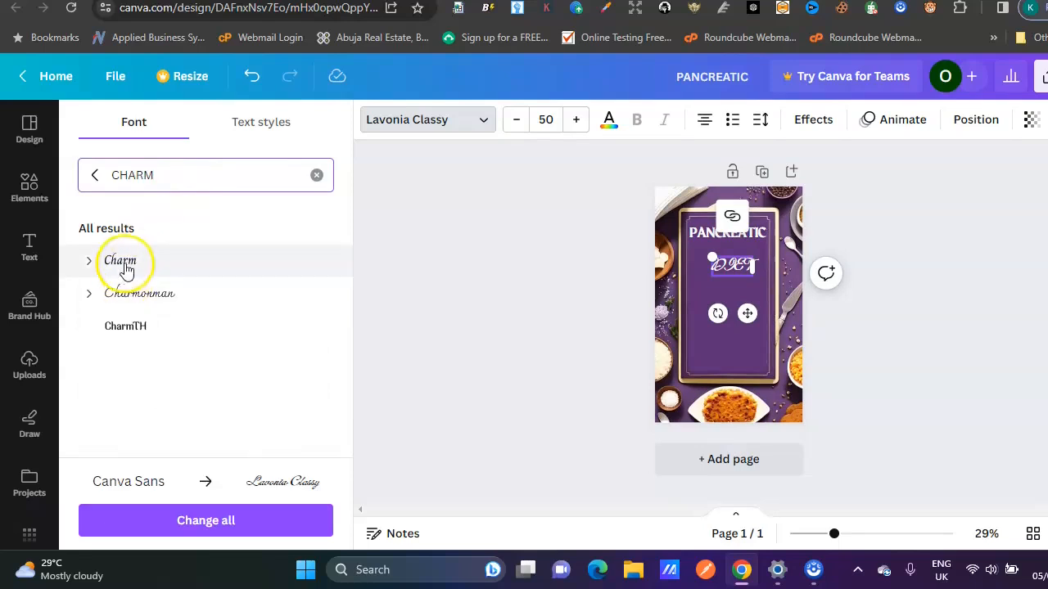
click(122, 262)
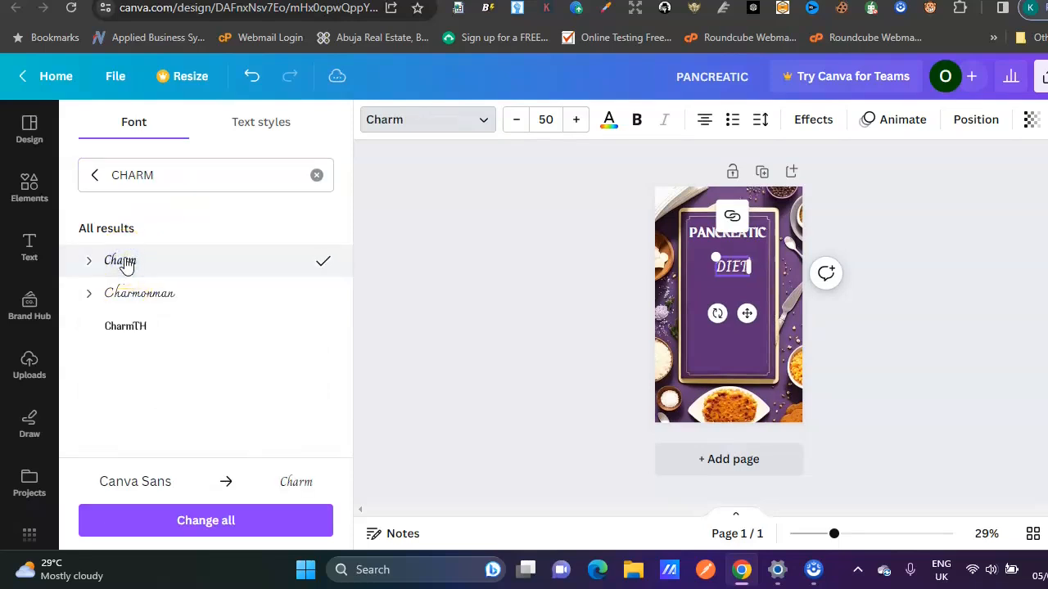
click(577, 121)
click(577, 121)
click(577, 121)
click(577, 121)
click(577, 121)
click(577, 121)
click(577, 121)
click(577, 121)
click(577, 121)
click(577, 121)
click(577, 121)
click(577, 121)
click(577, 121)
click(577, 121)
click(577, 121)
click(577, 121)
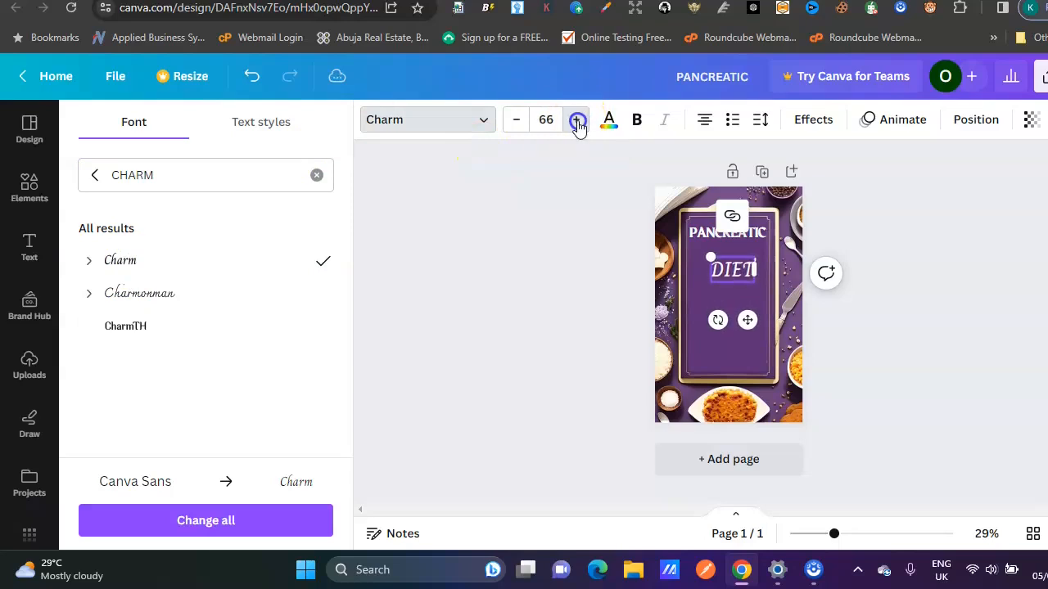
click(577, 122)
click(577, 121)
click(577, 122)
click(577, 121)
click(577, 121)
click(577, 121)
click(578, 121)
Move the "DIET" heading up slightly and centre it on the board under "PANCREATIC"
click(731, 285)
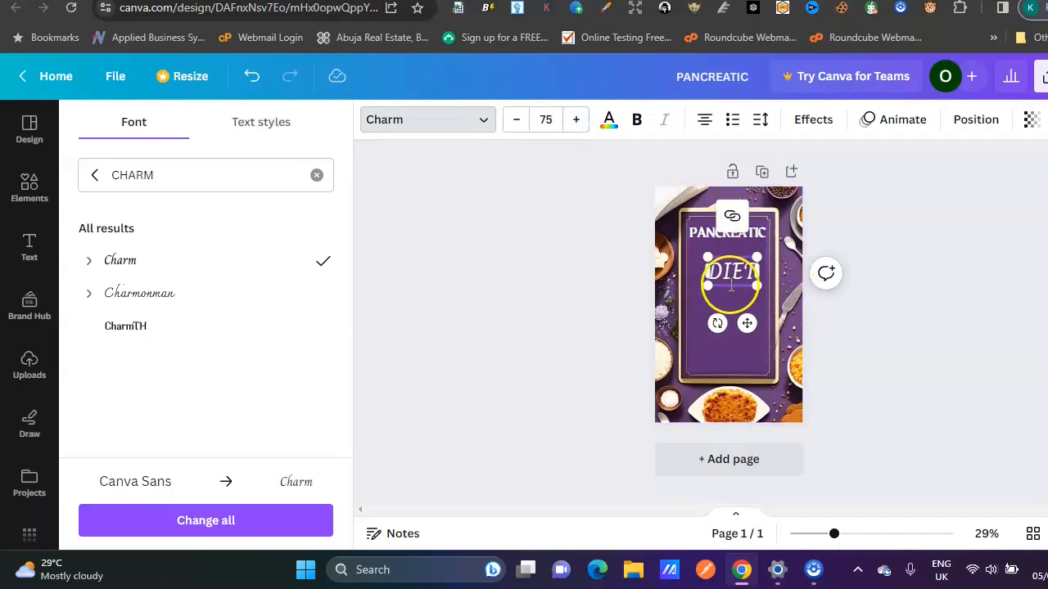
drag(731, 284, 718, 278)
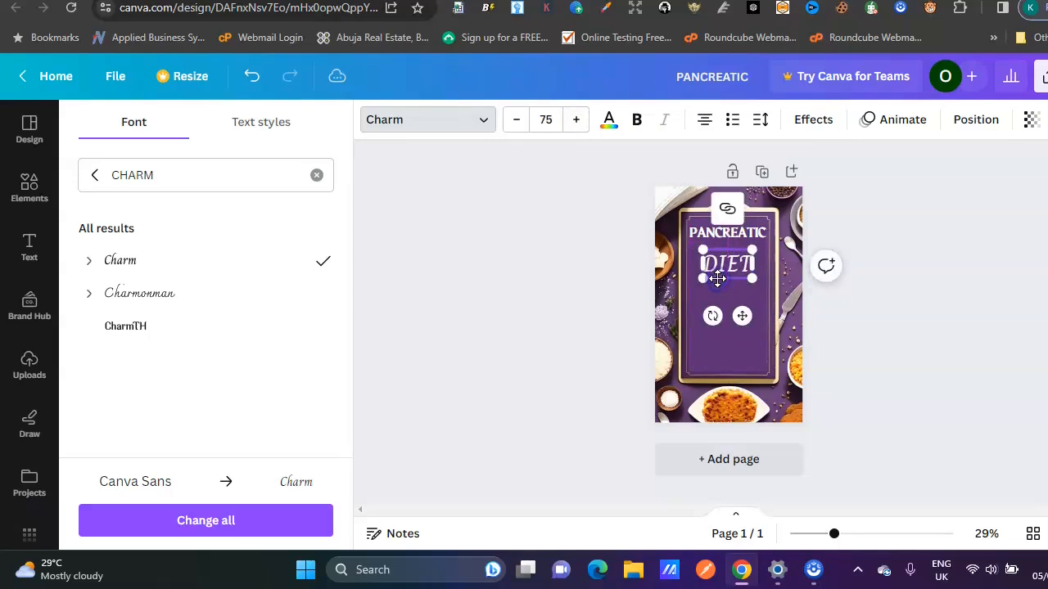
click(867, 263)
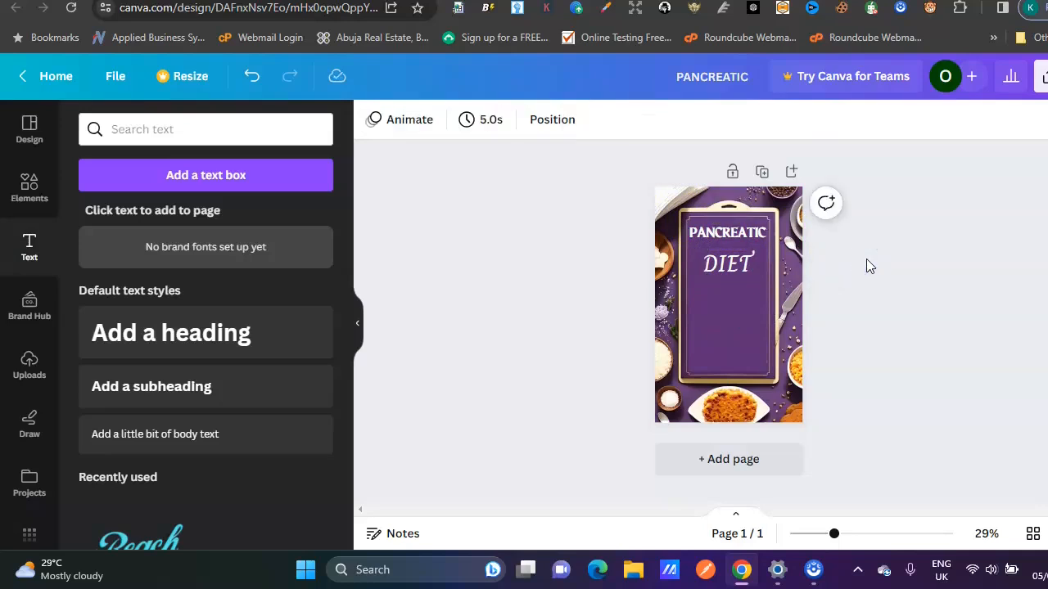
Change the "DIET" heading's font to CharmTH
click(724, 268)
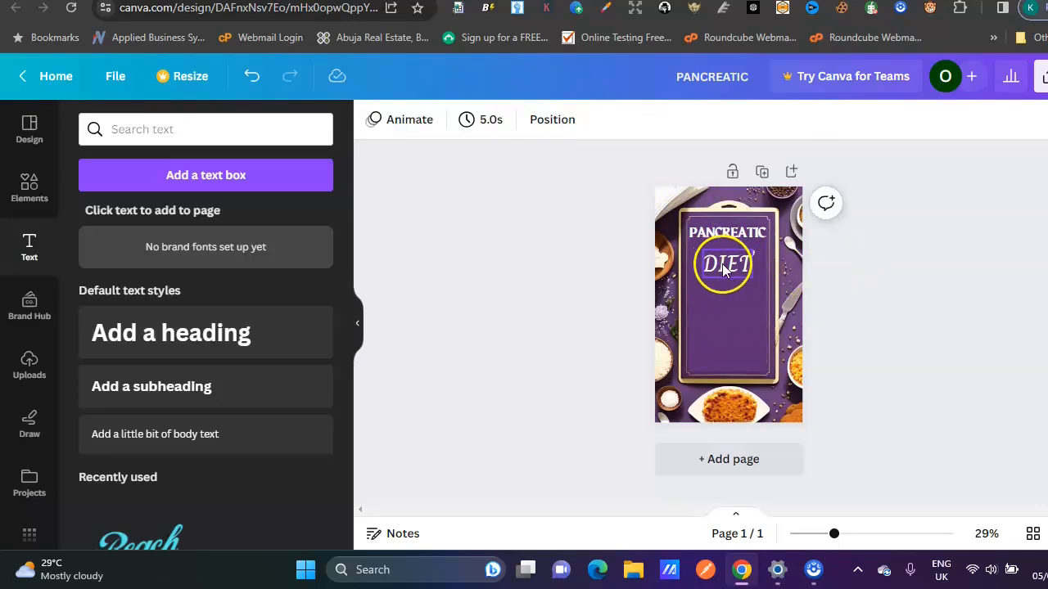
click(725, 264)
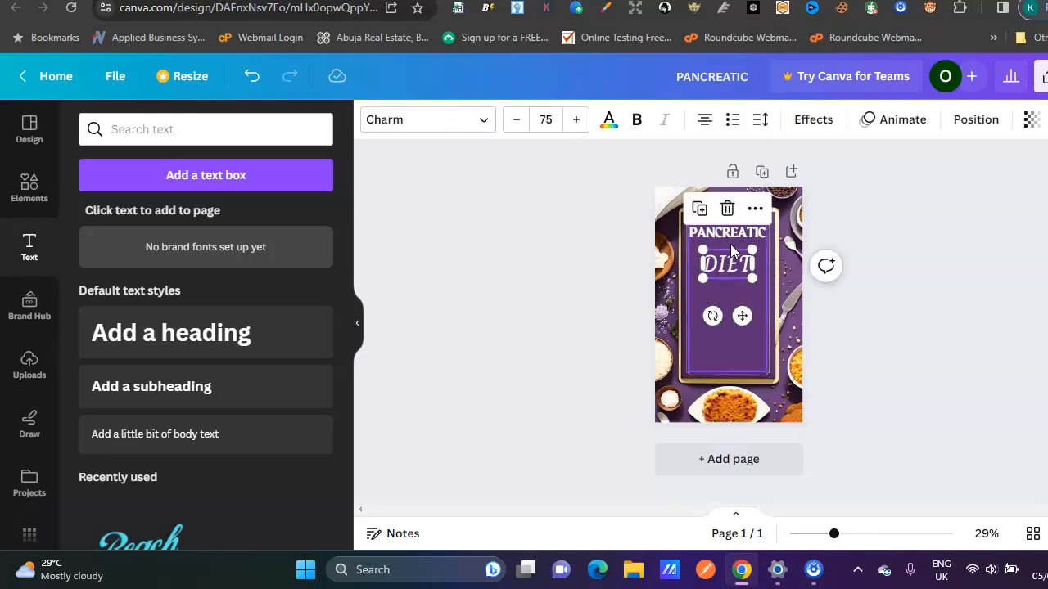
click(725, 276)
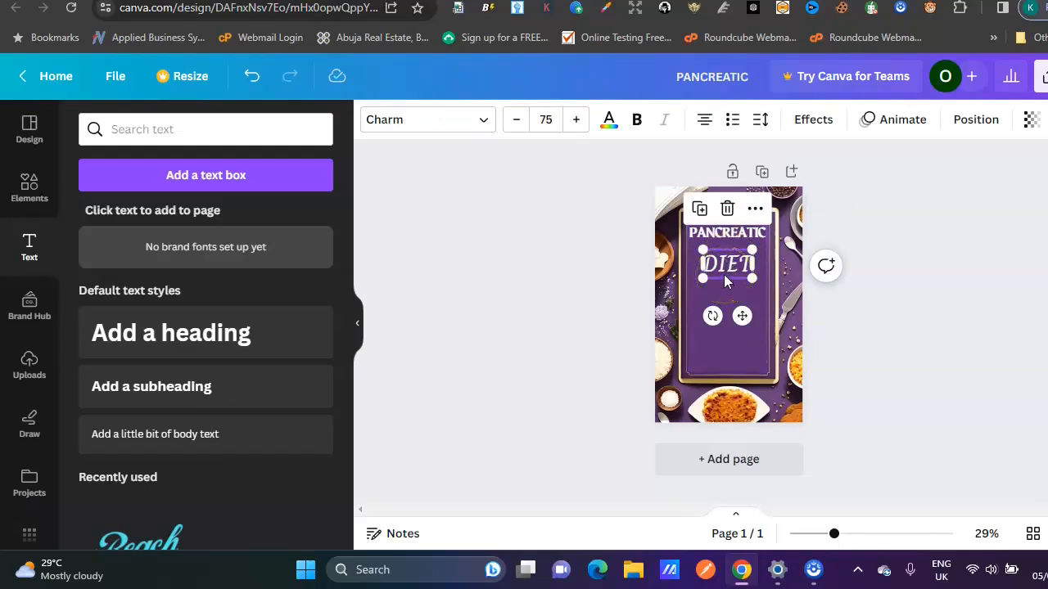
click(482, 121)
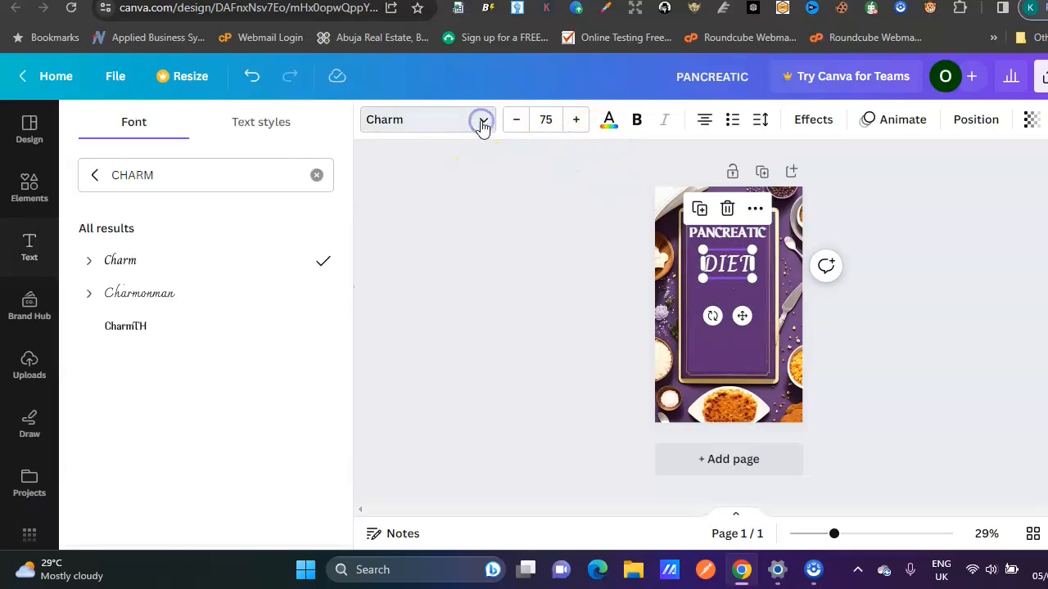
click(158, 337)
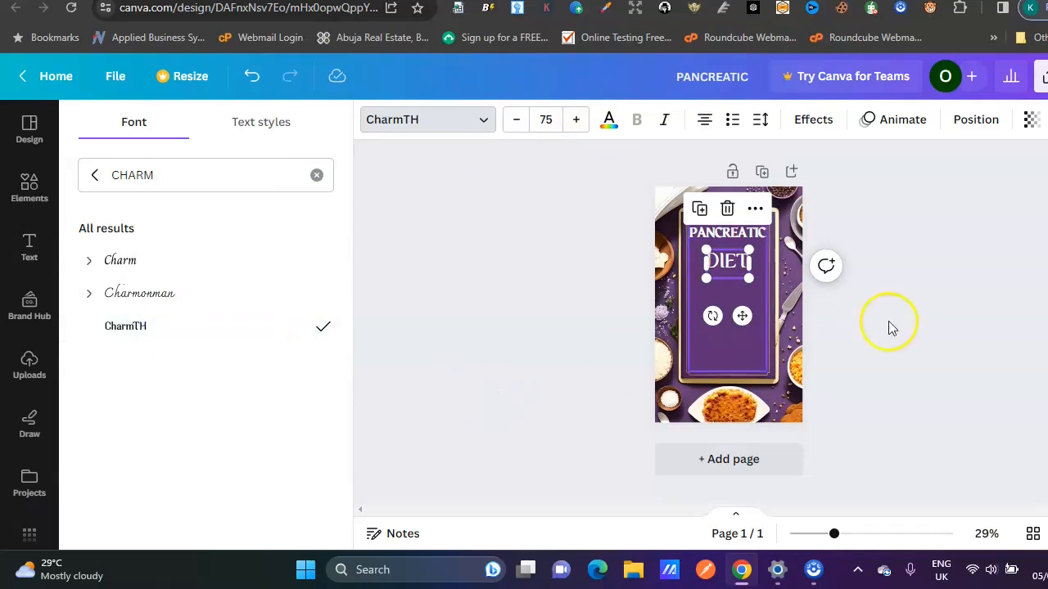
Raise the "DIET" heading so it sits directly beneath "PANCREATIC", keeping it horizontally centred
click(884, 200)
click(730, 262)
drag(731, 269, 729, 256)
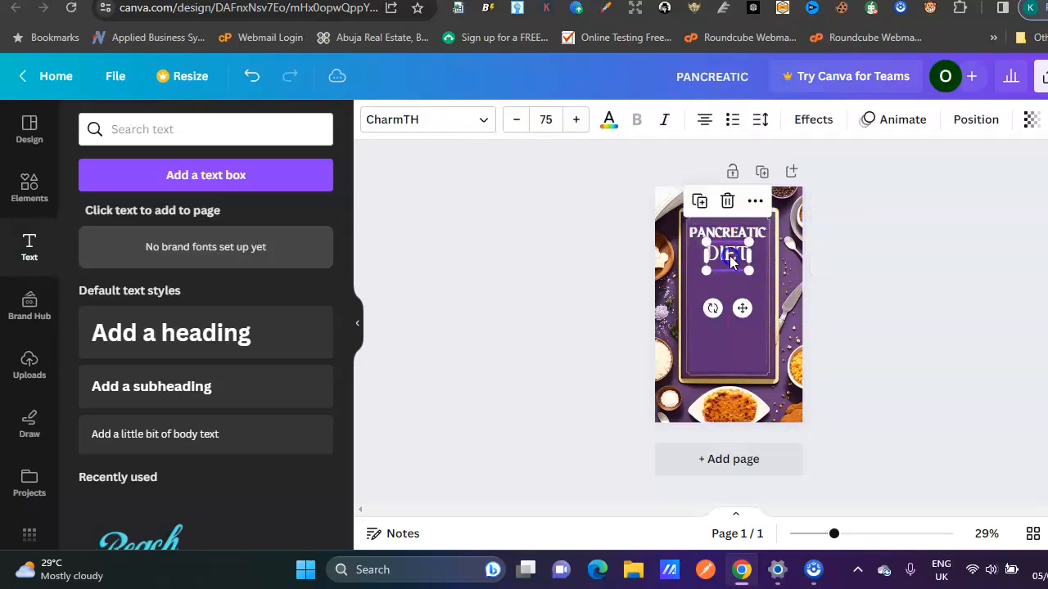
click(898, 290)
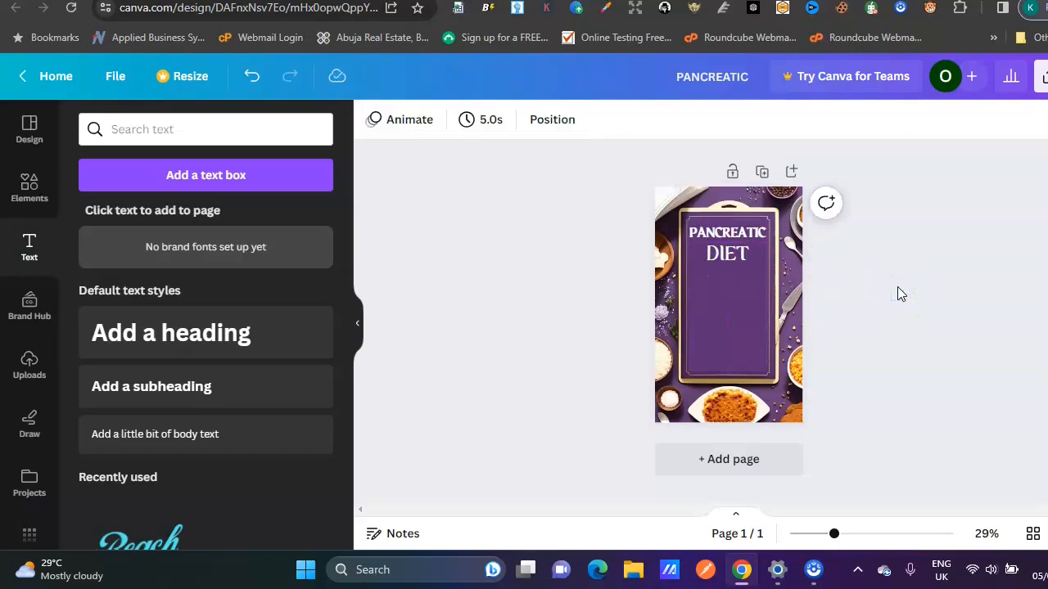
Add a heading with the text "COOKBOOK" in capitals below "DIET" and reduce its font size to 41
drag(188, 332, 766, 295)
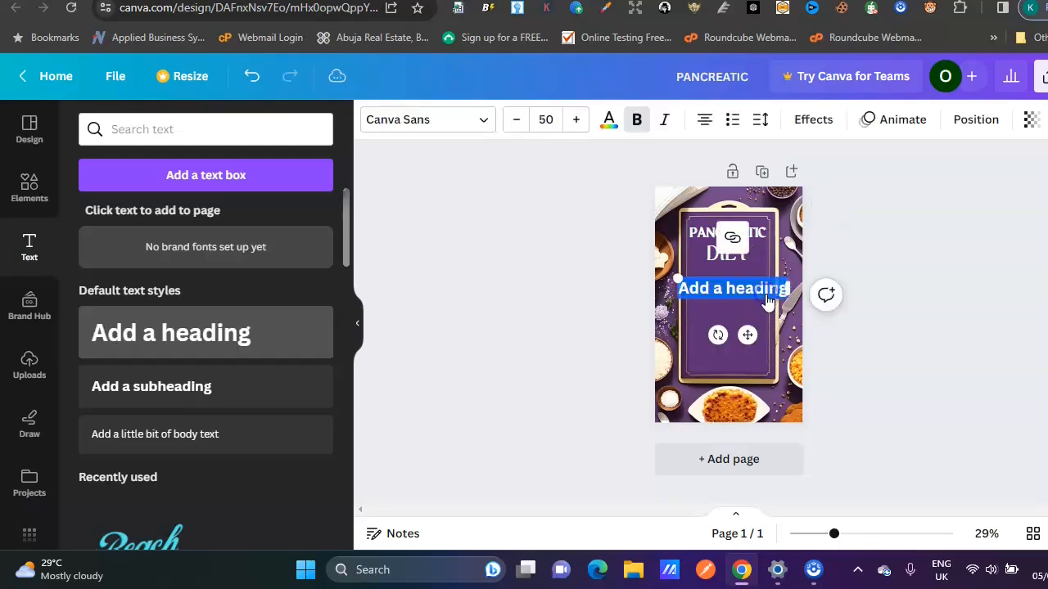
text(cookbook)
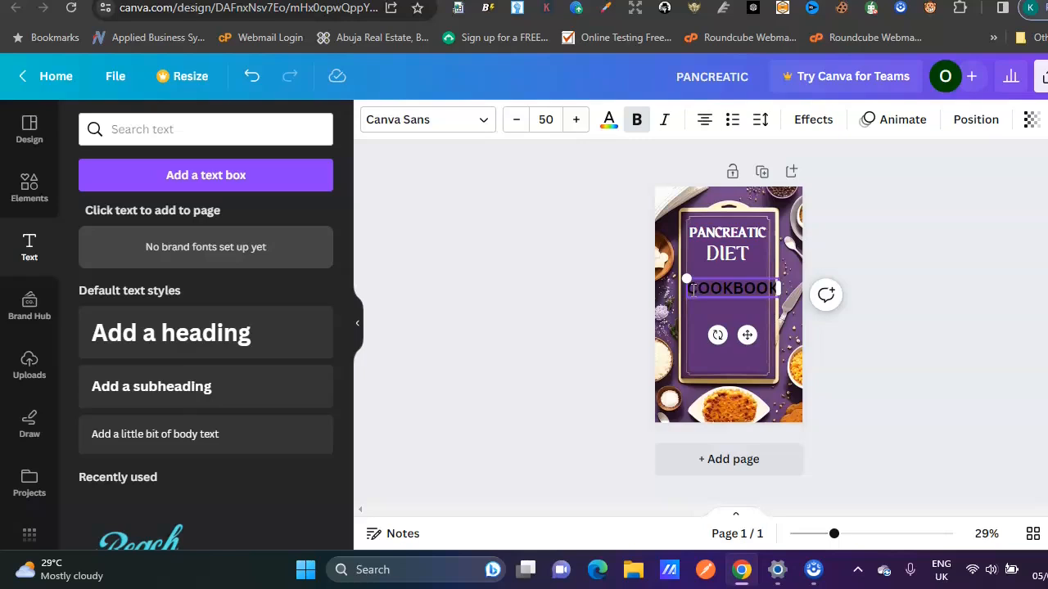
drag(687, 288, 783, 286)
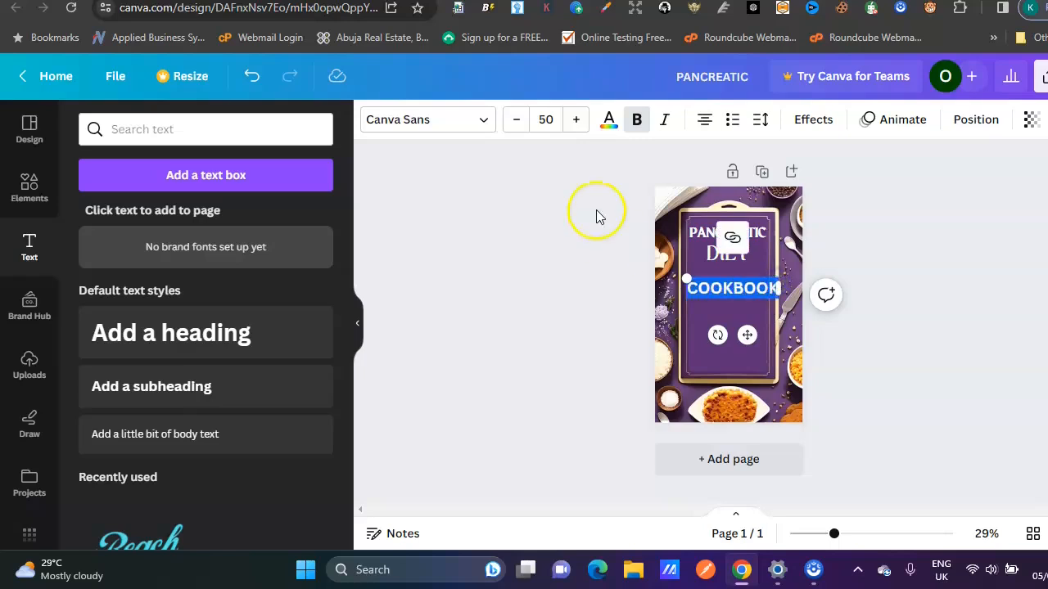
click(517, 120)
click(517, 120)
click(516, 120)
click(522, 121)
click(521, 121)
click(522, 121)
click(521, 121)
click(522, 121)
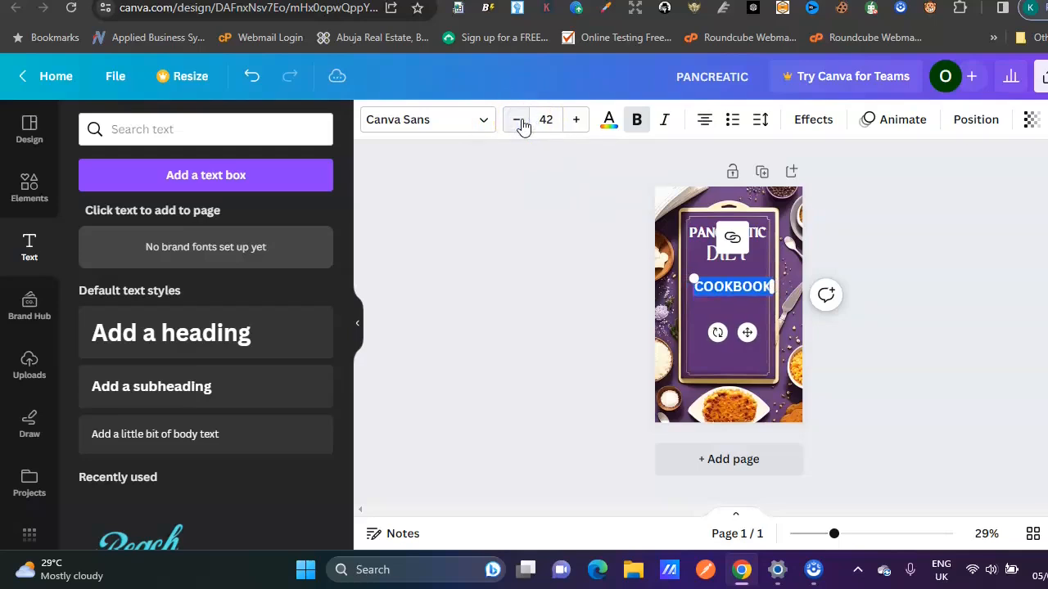
click(521, 122)
Set the "COOKBOOK" heading's font to Maragsa and its text colour to white
click(482, 120)
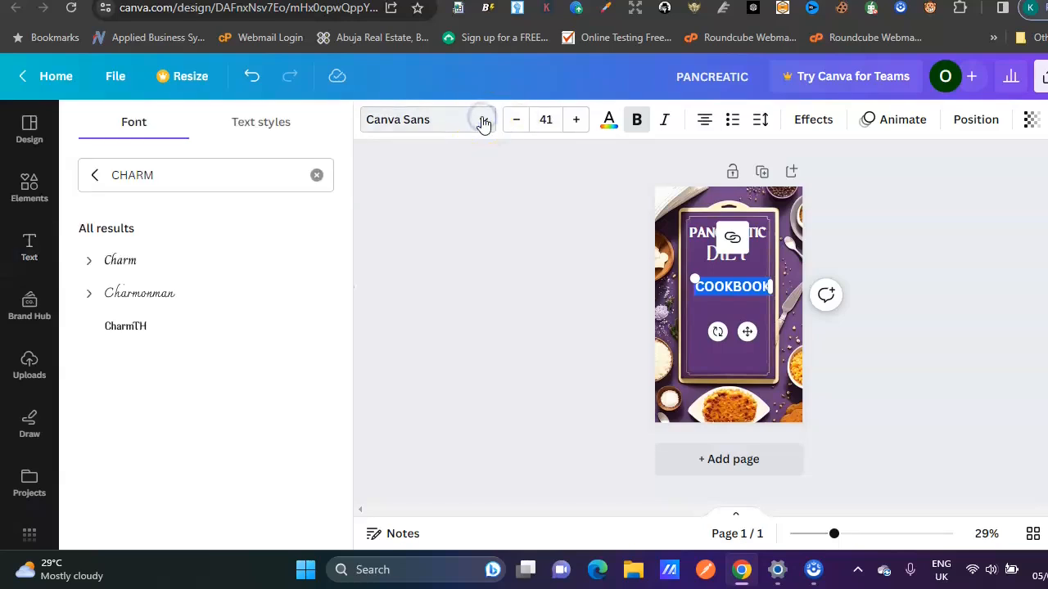
click(483, 122)
click(141, 330)
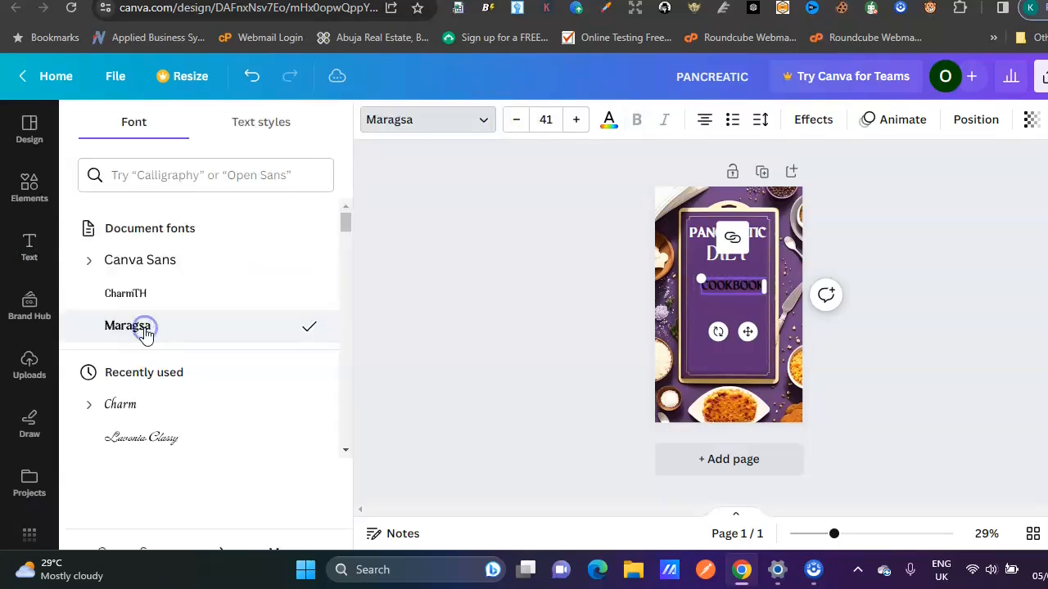
click(609, 120)
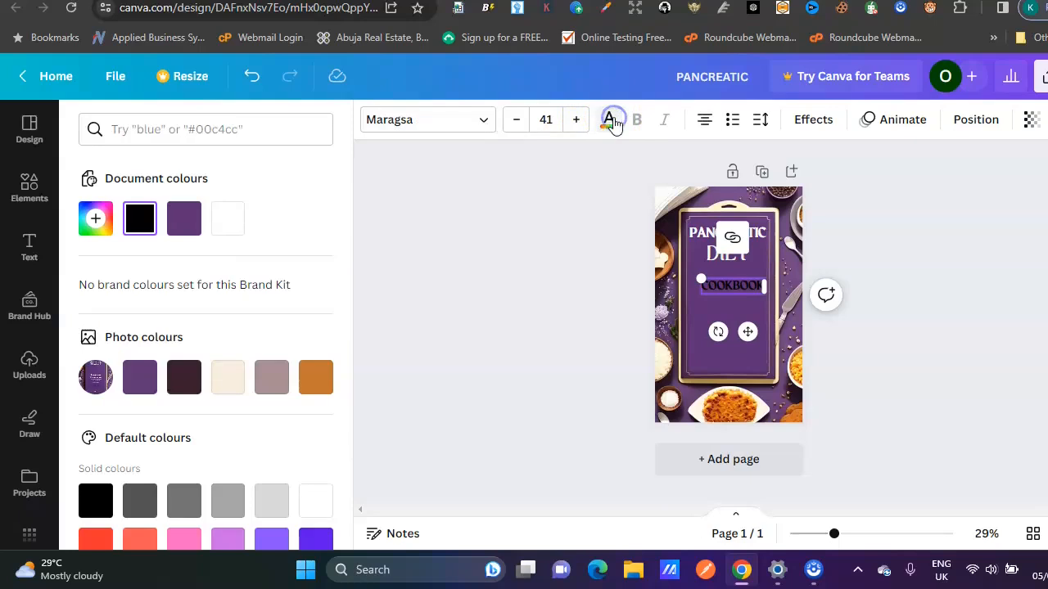
click(229, 219)
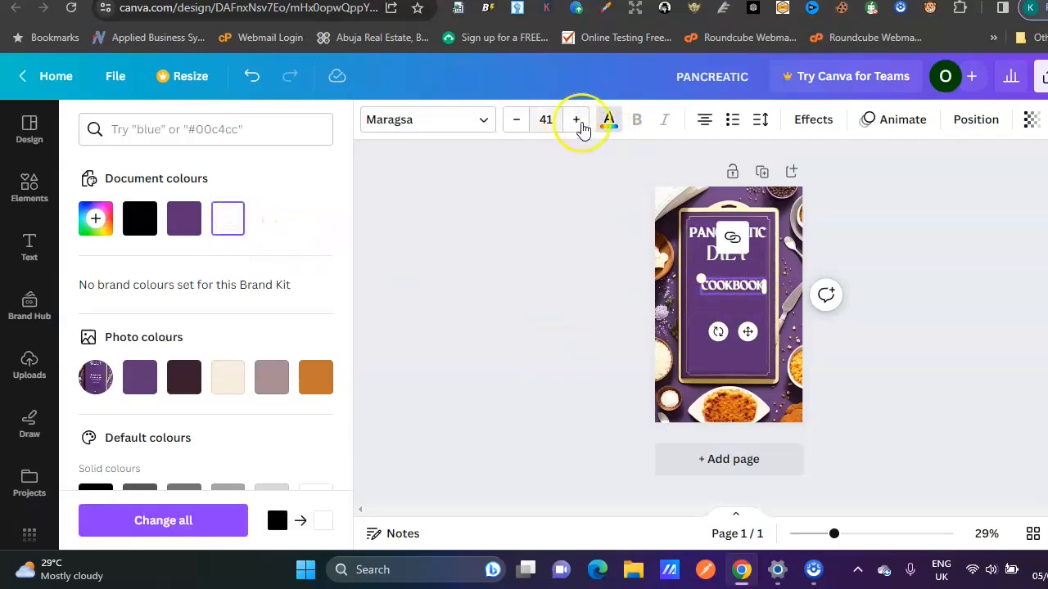
Centre the "COOKBOOK" heading closer beneath "DIET" and enlarge its text to nearly the width of "PANCREATIC"
click(576, 121)
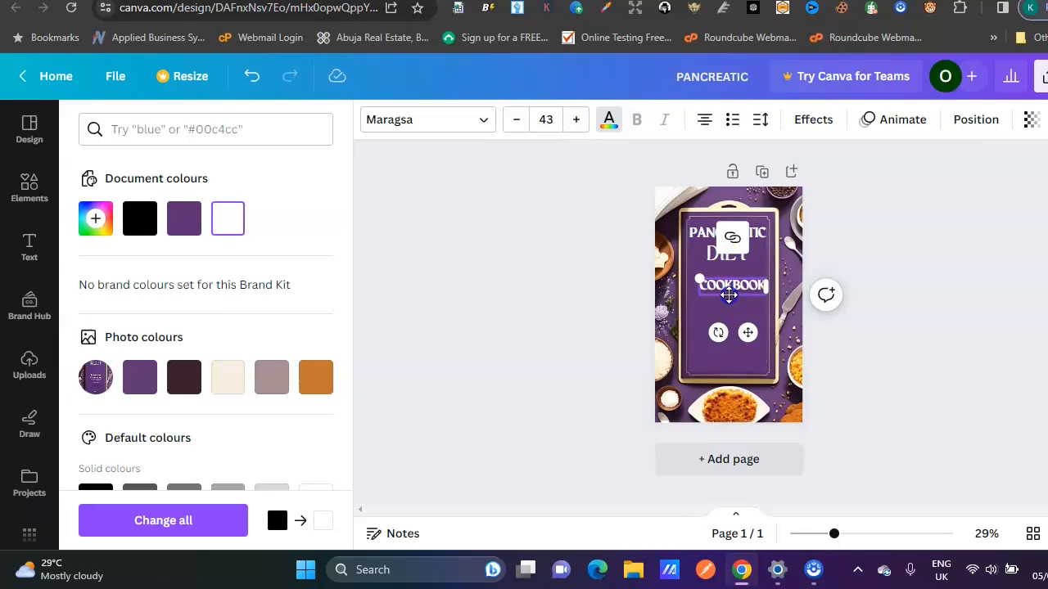
drag(729, 295, 724, 284)
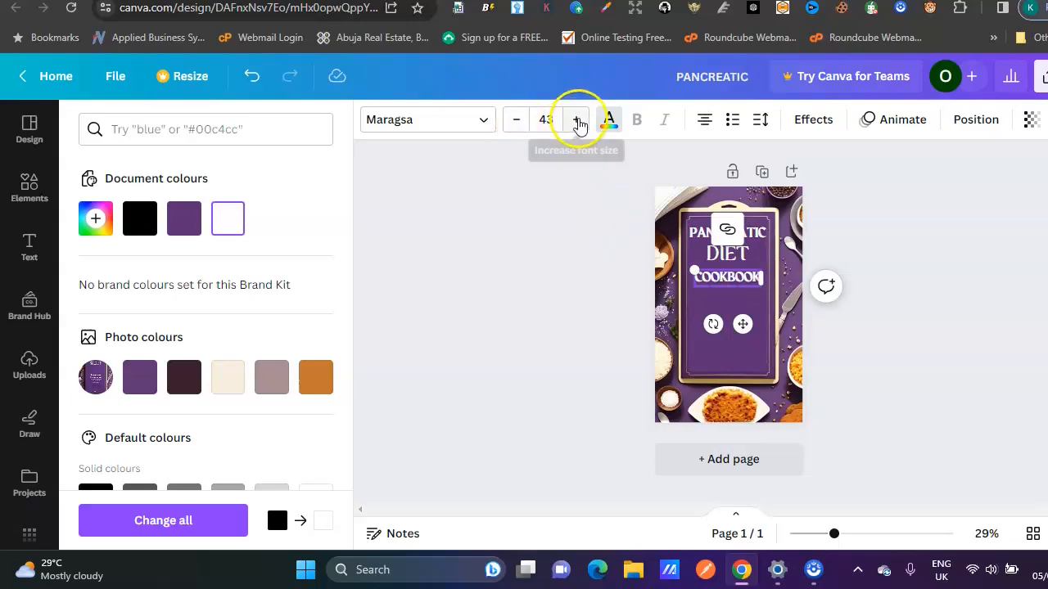
click(578, 122)
click(578, 123)
click(578, 123)
click(577, 123)
click(882, 297)
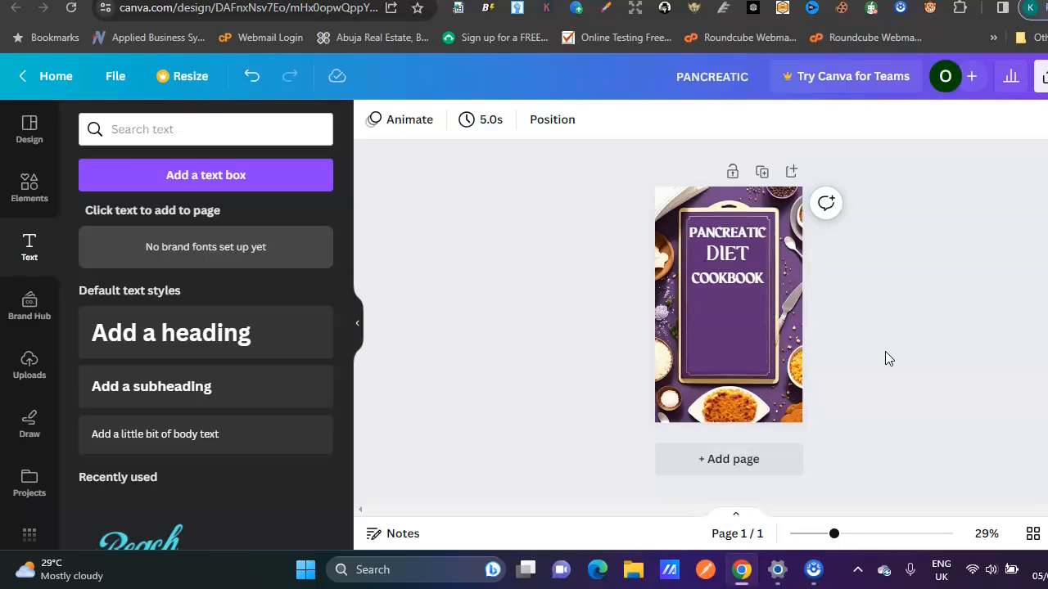
Add a square shape beneath "COOKBOOK" and stretch it into a rectangle of about 317 × 232 matching the title's width
click(34, 194)
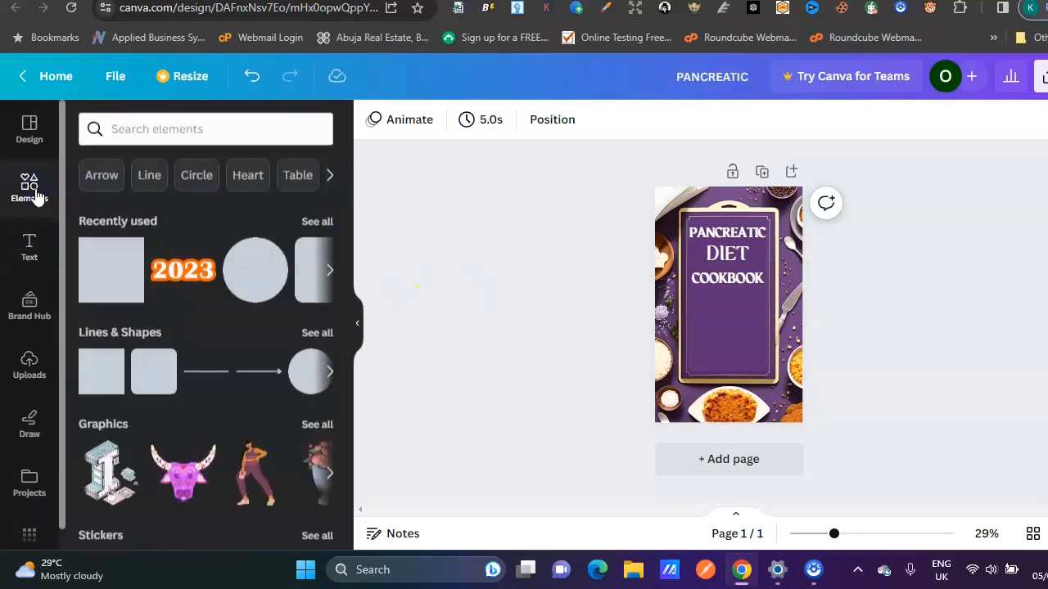
click(128, 301)
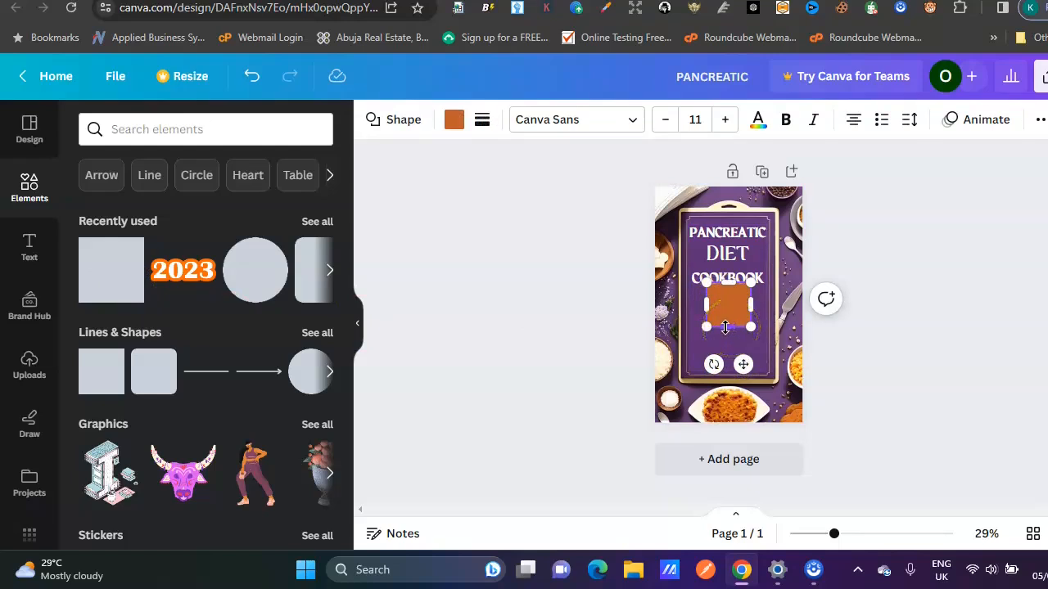
drag(726, 327, 725, 352)
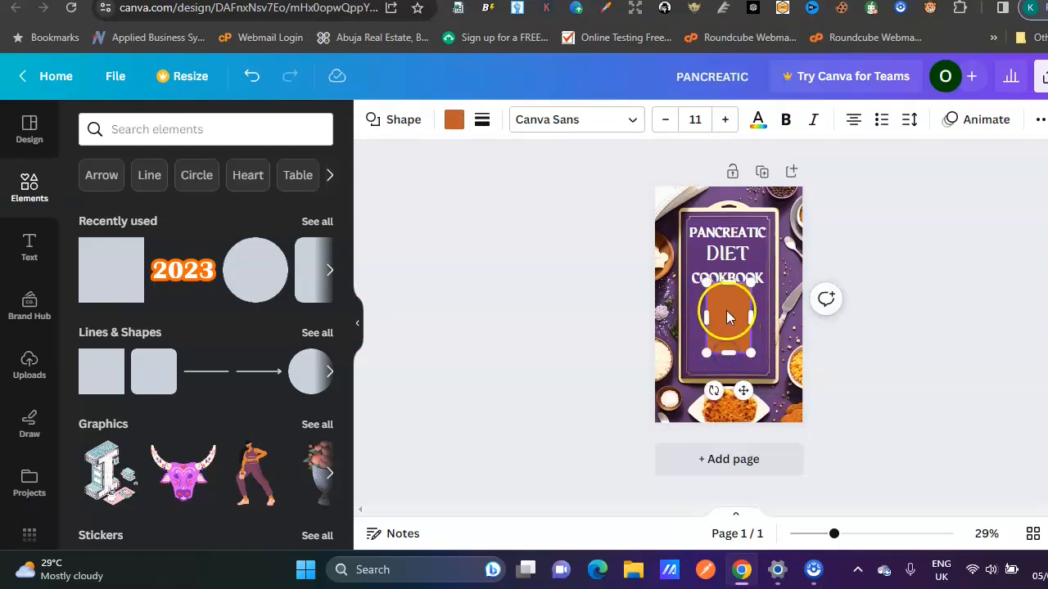
drag(726, 280, 725, 298)
drag(703, 335, 688, 327)
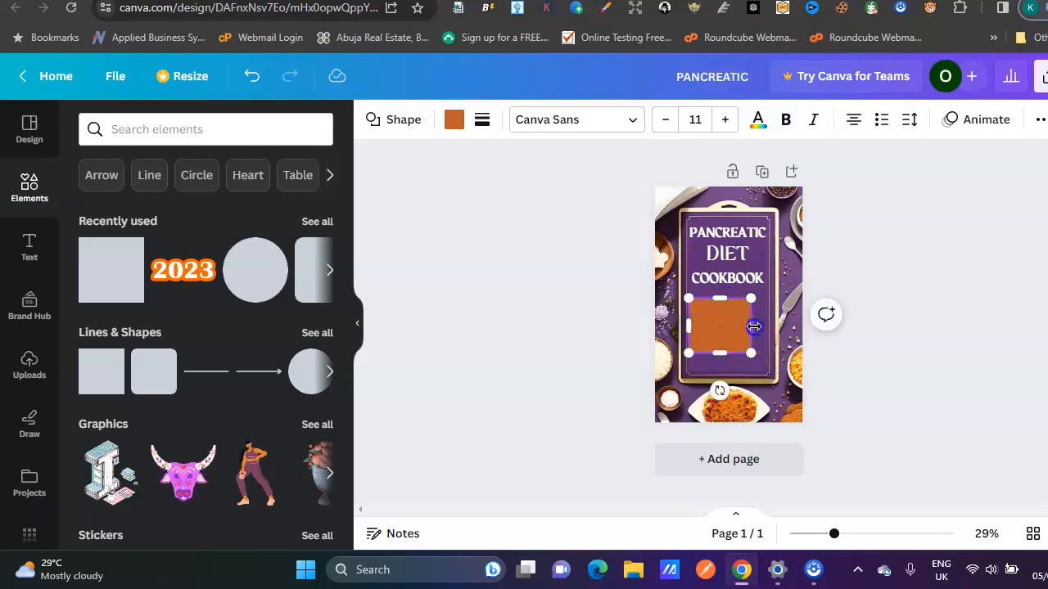
drag(753, 326, 761, 327)
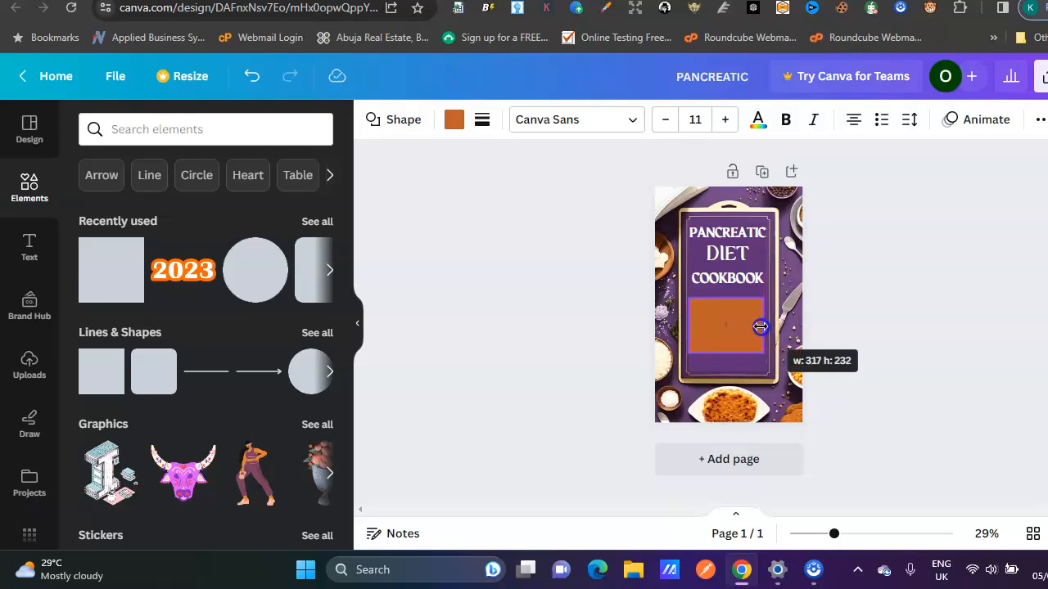
drag(761, 327, 763, 326)
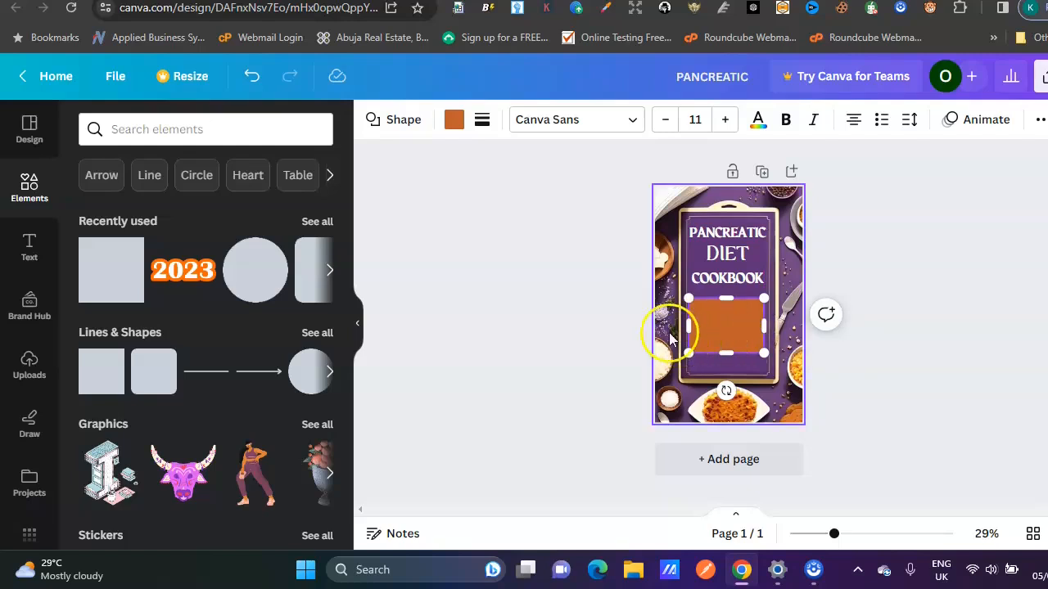
Search the elements for "100" and browse the matching graphics
click(130, 132)
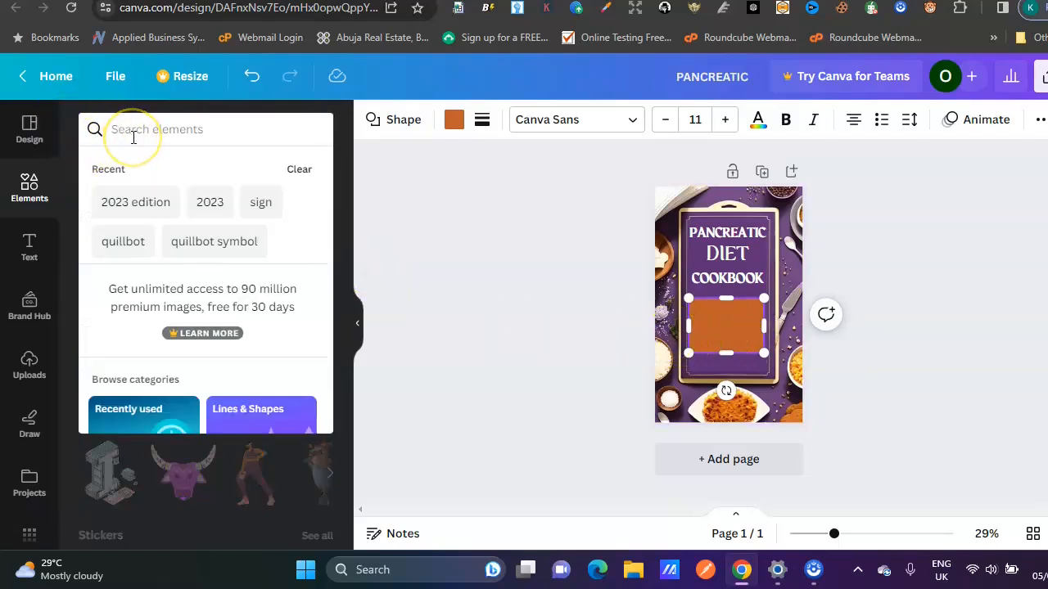
text(100)
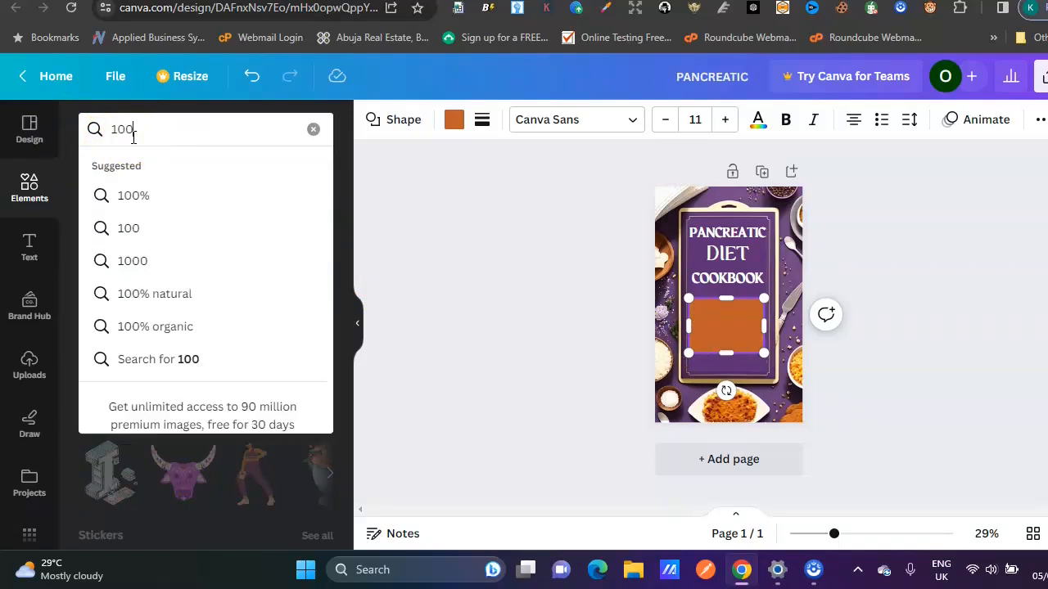
click(105, 270)
click(129, 228)
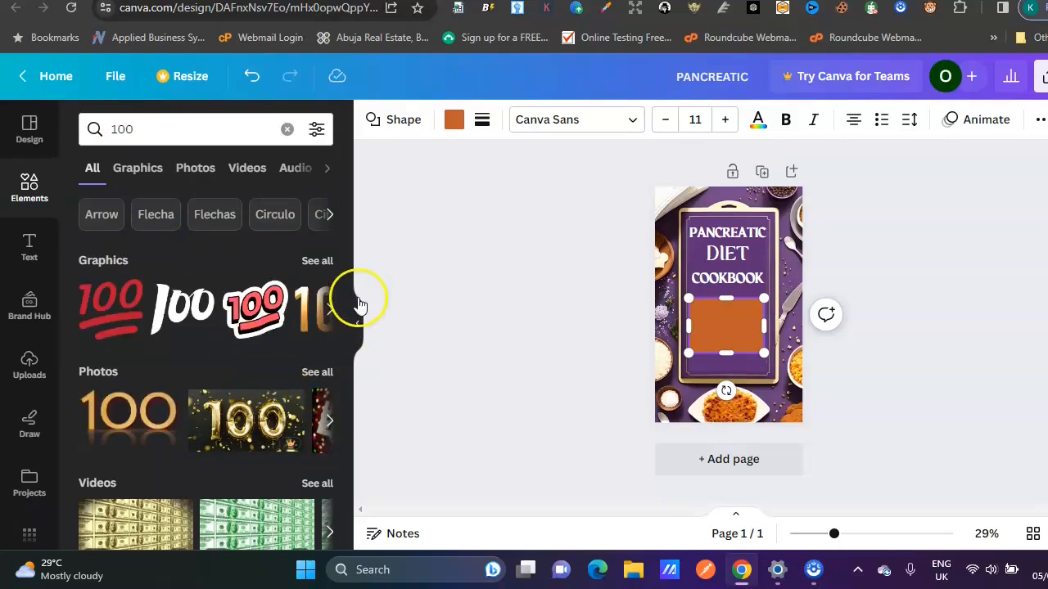
click(330, 312)
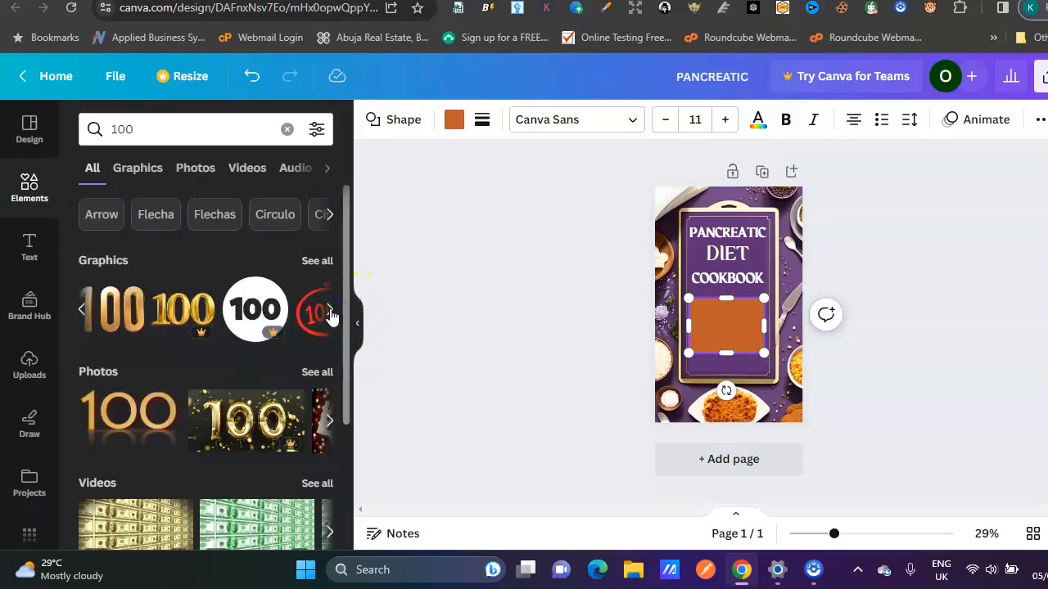
click(93, 318)
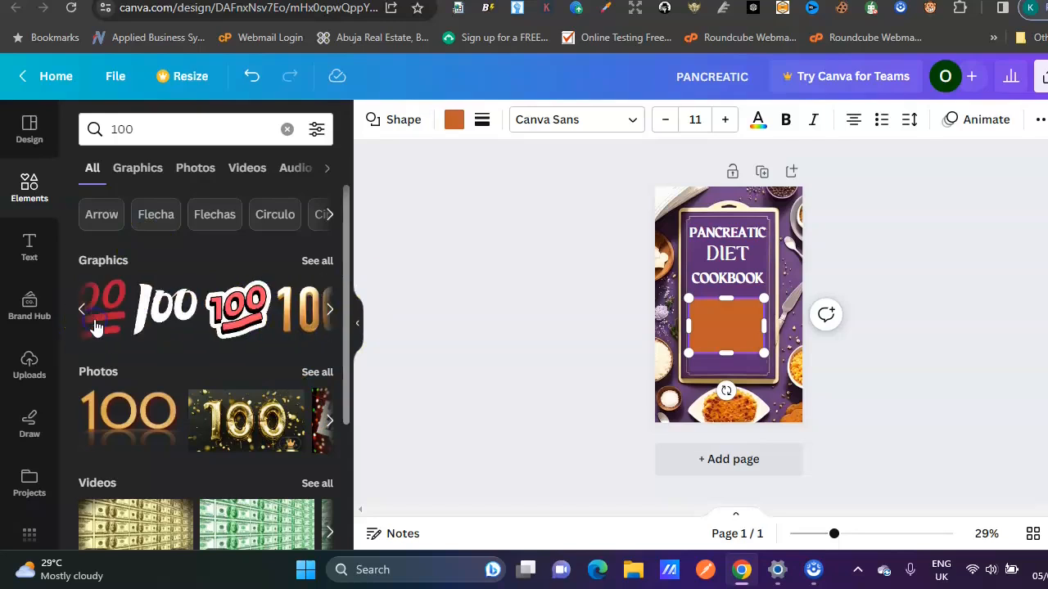
Add the gold 100 graphic and shrink it to about half the orange rectangle's width in its upper-left corner
click(314, 327)
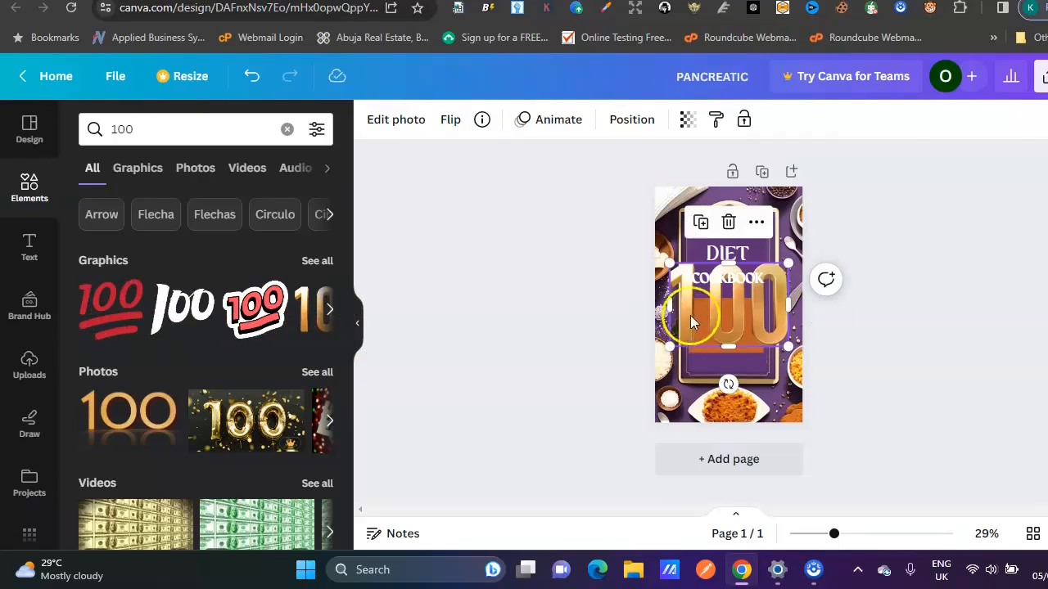
drag(671, 264, 712, 315)
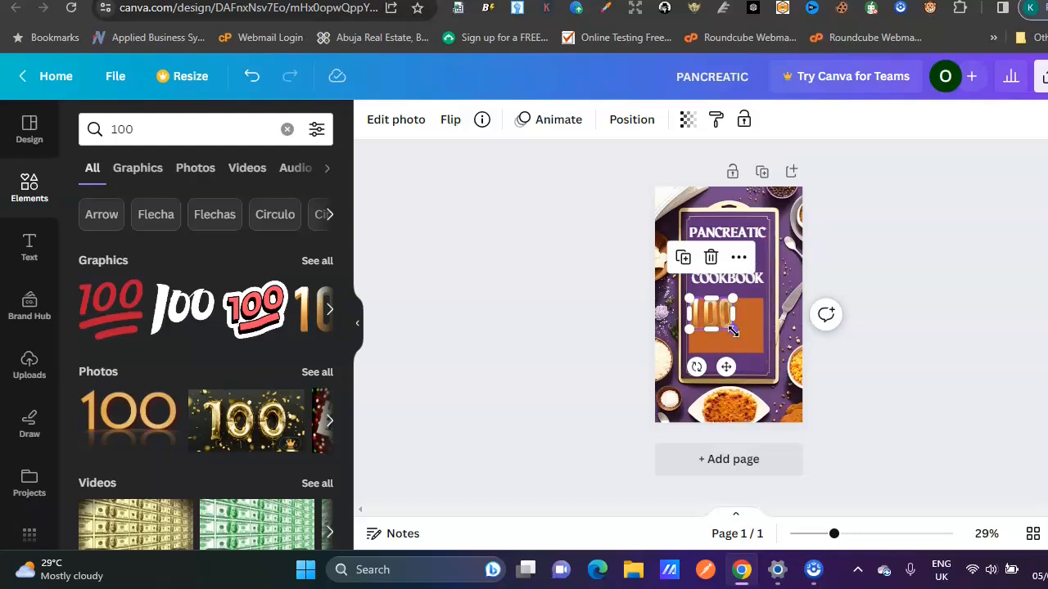
drag(733, 332, 721, 327)
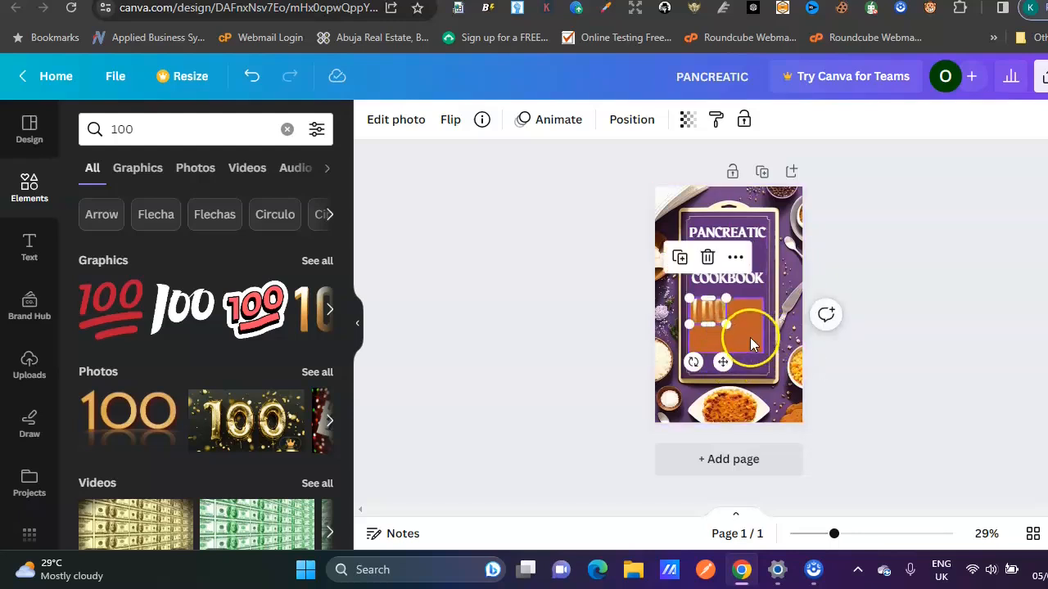
Recolour the orange rectangle behind the 100 graphic to the document's purple, #5e3176
click(745, 340)
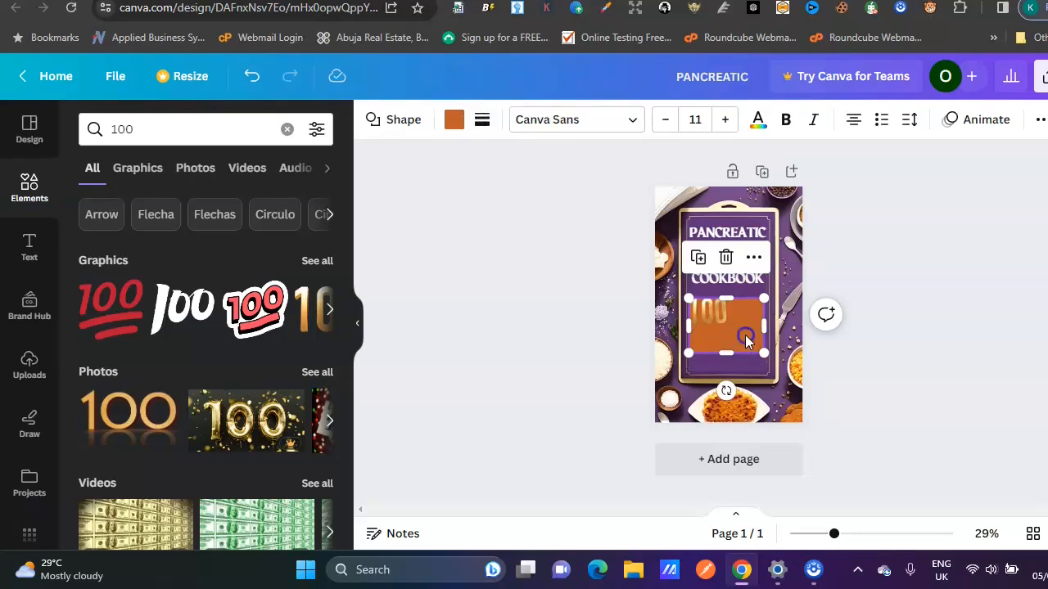
click(452, 122)
click(225, 219)
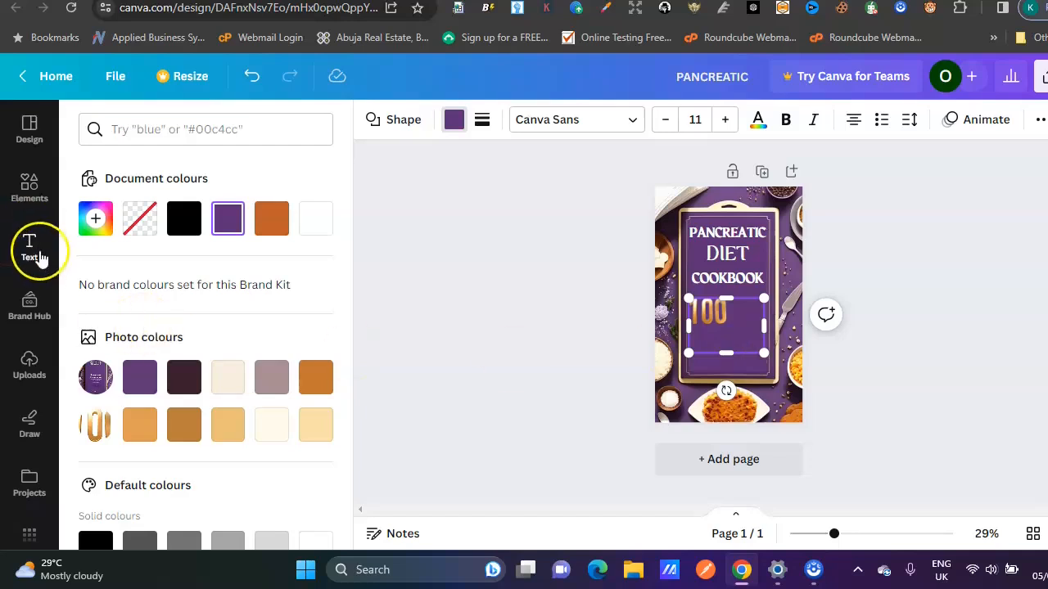
Add another square shape and reshape it into a wide, low band directly beneath the 100 graphic
click(29, 190)
click(30, 190)
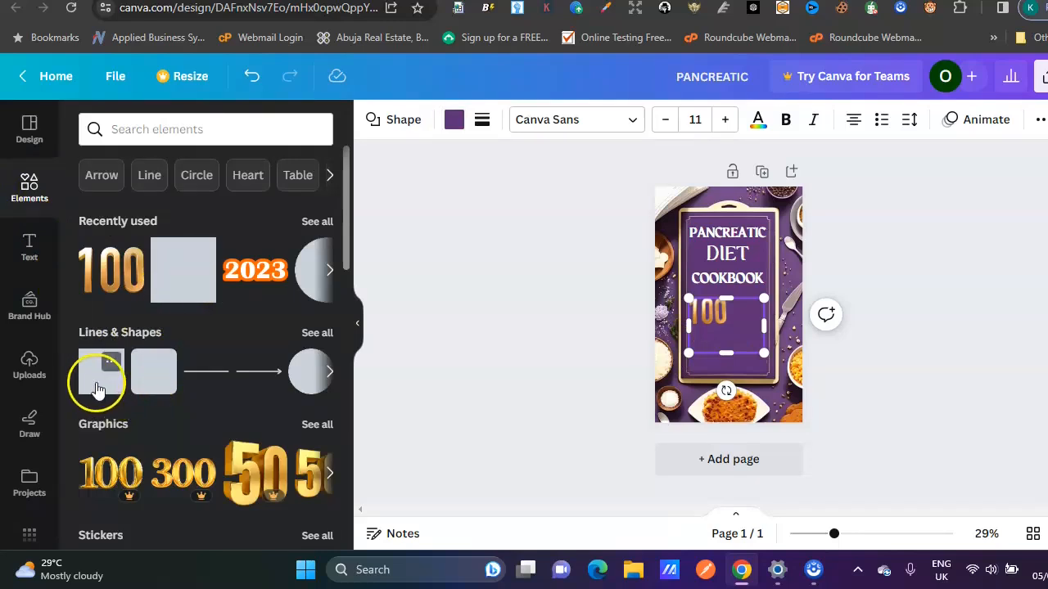
click(97, 388)
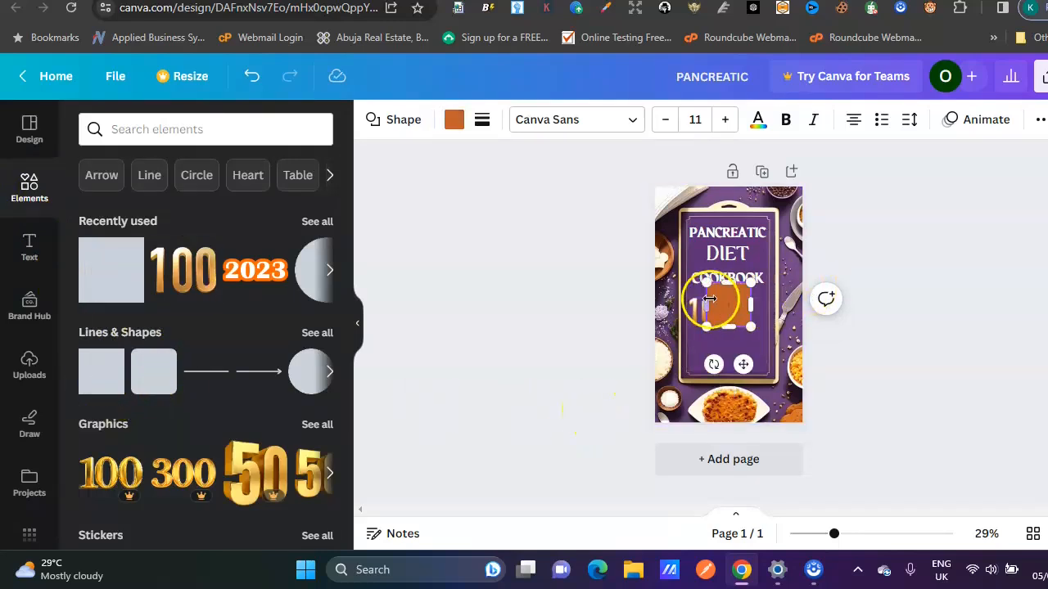
drag(706, 282, 733, 353)
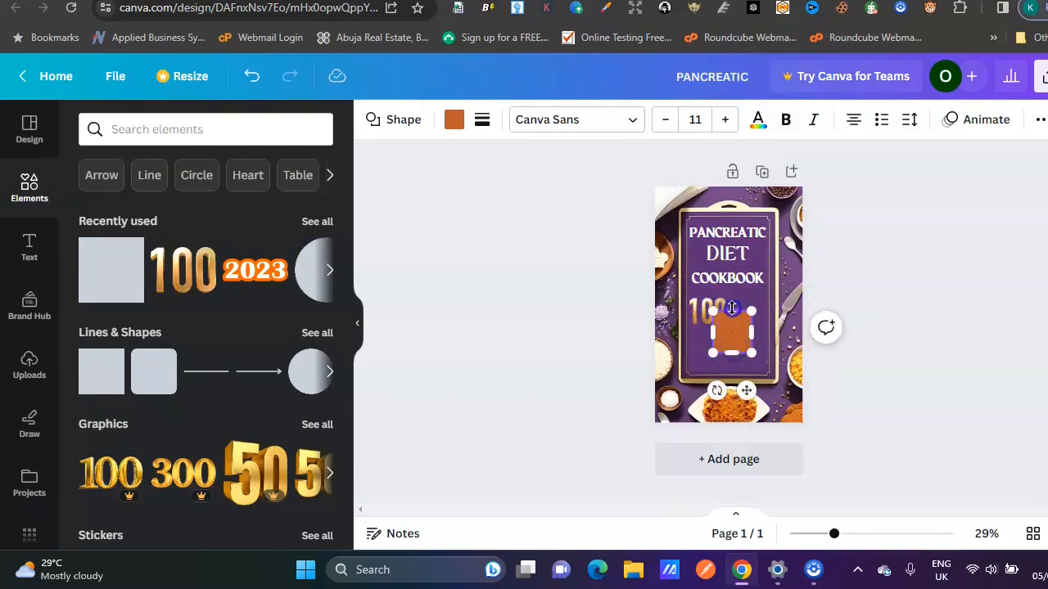
drag(730, 315, 763, 341)
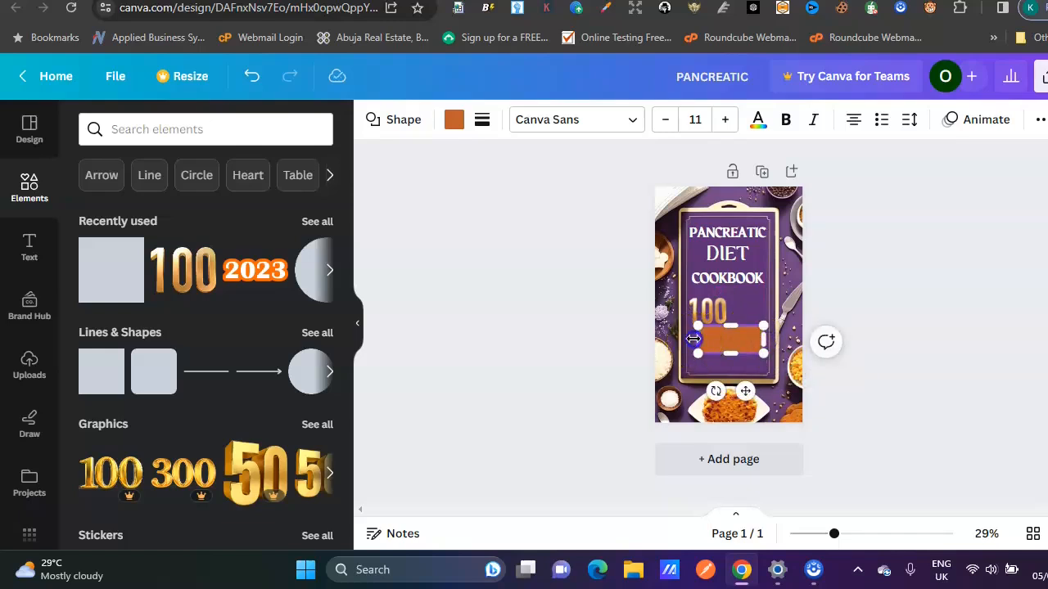
drag(694, 339, 691, 336)
click(974, 254)
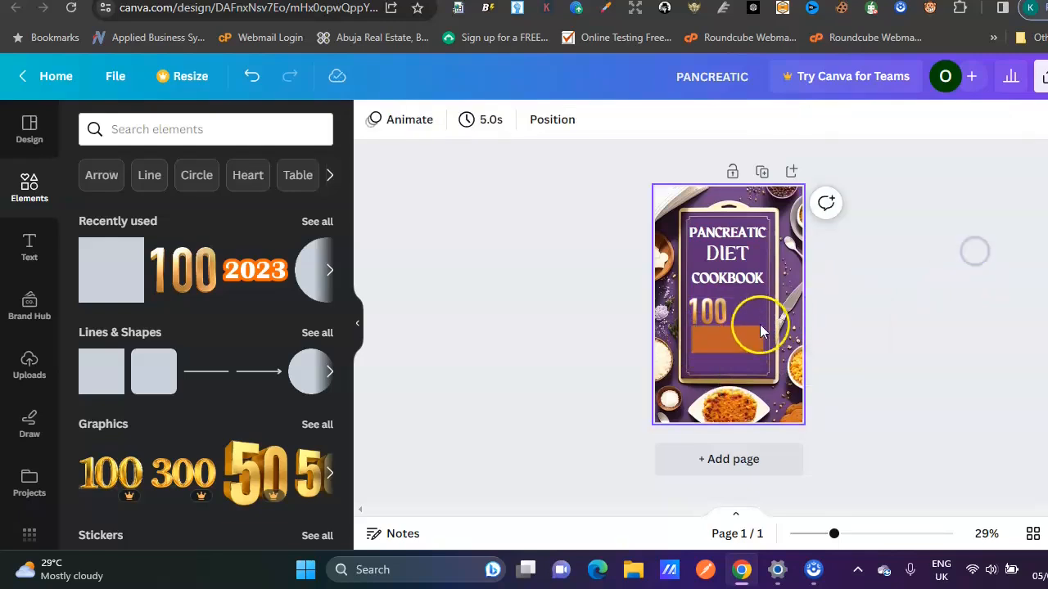
Recolour the orange band beneath the 100 graphic to the document's purple, #5e3176
click(736, 331)
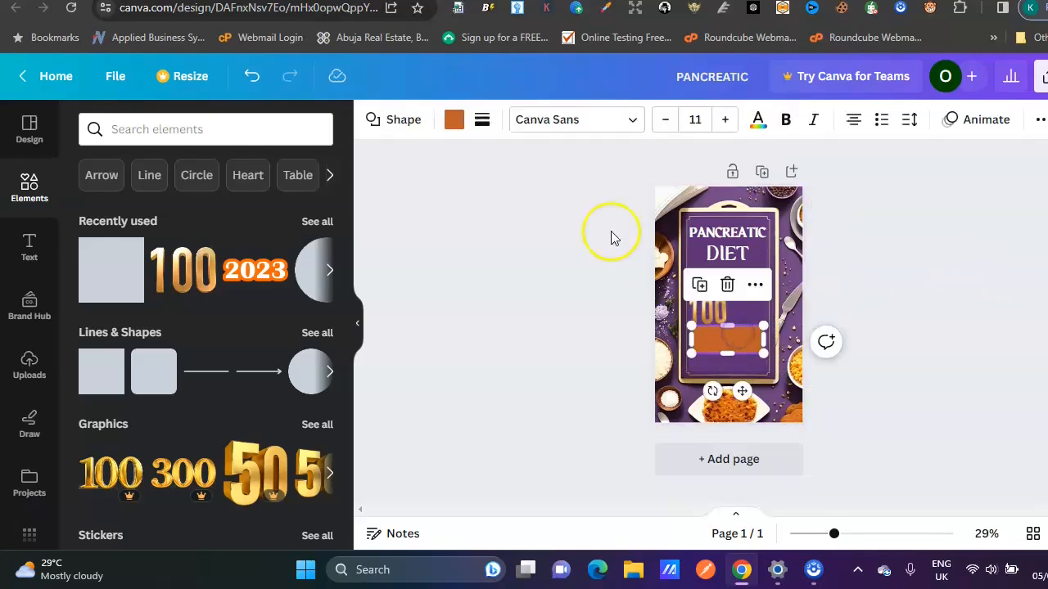
click(455, 121)
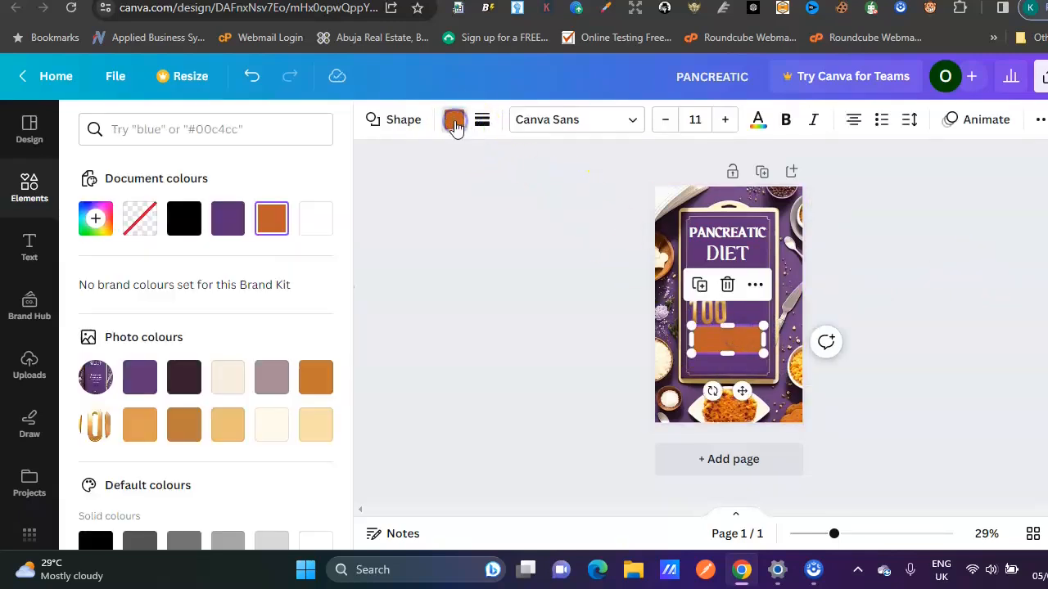
click(233, 221)
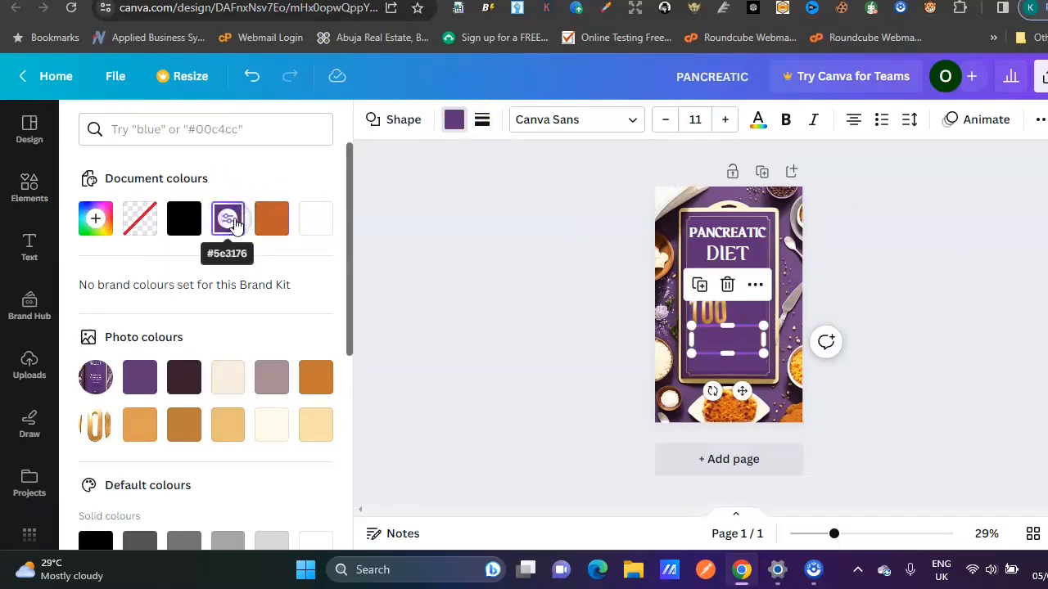
click(933, 298)
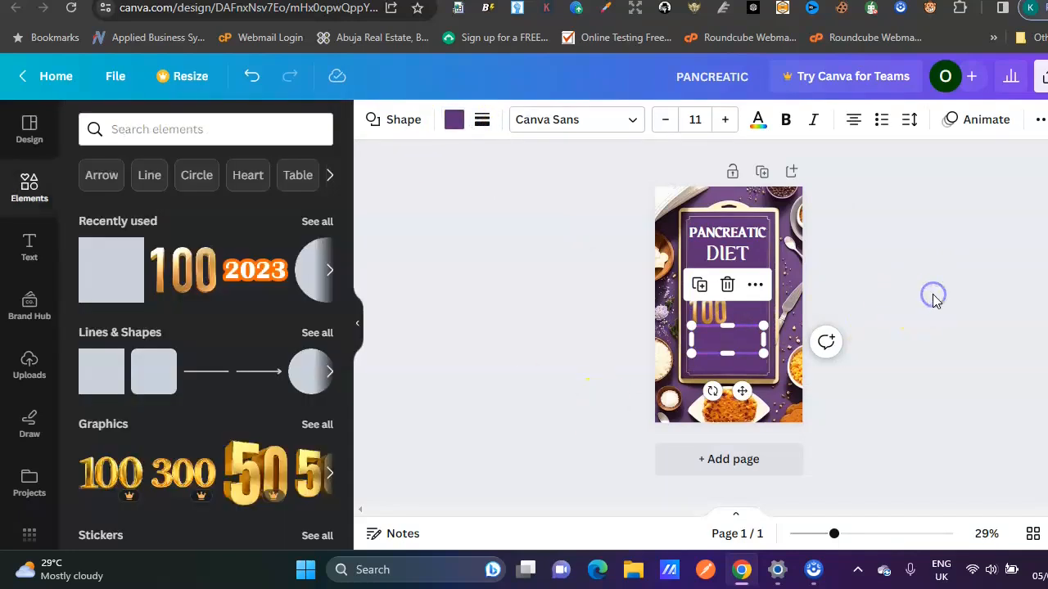
Add a heading with the text "RECIPES" in capitals and raise it to sit directly beneath the 100 graphic
click(728, 340)
click(28, 250)
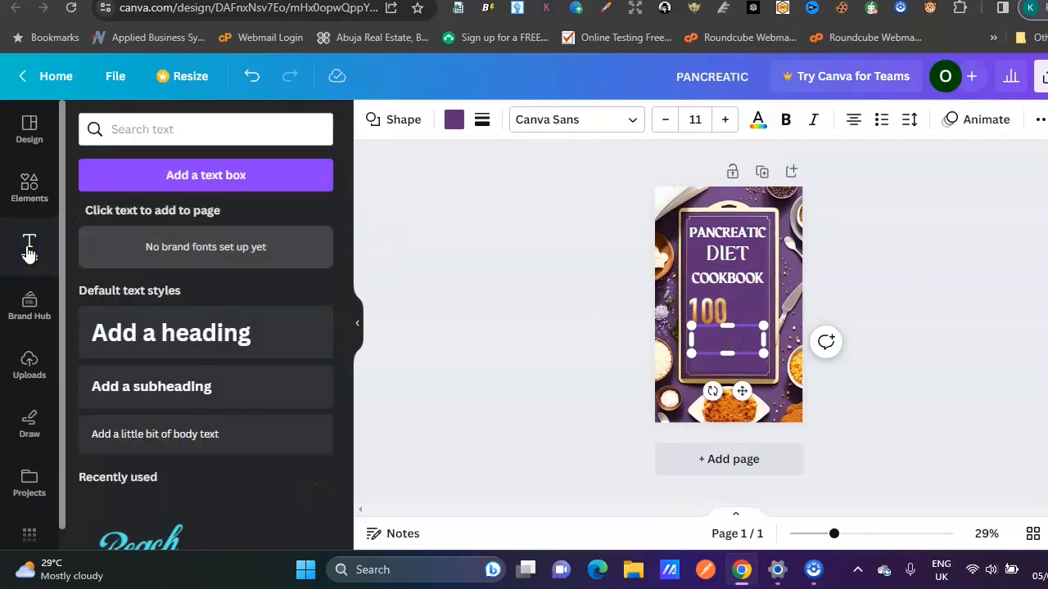
click(179, 336)
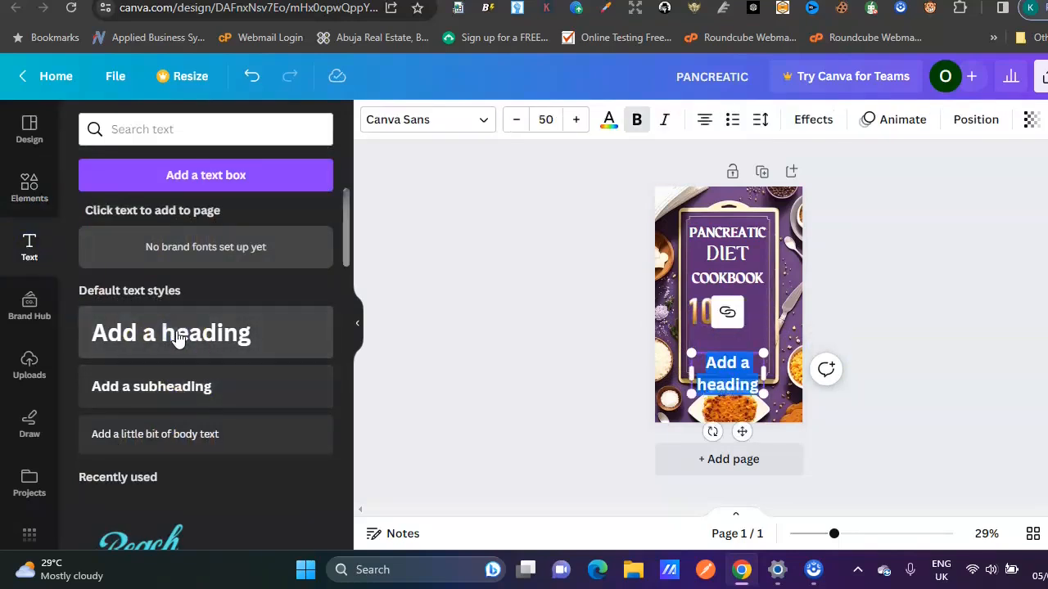
text(RECIPES)
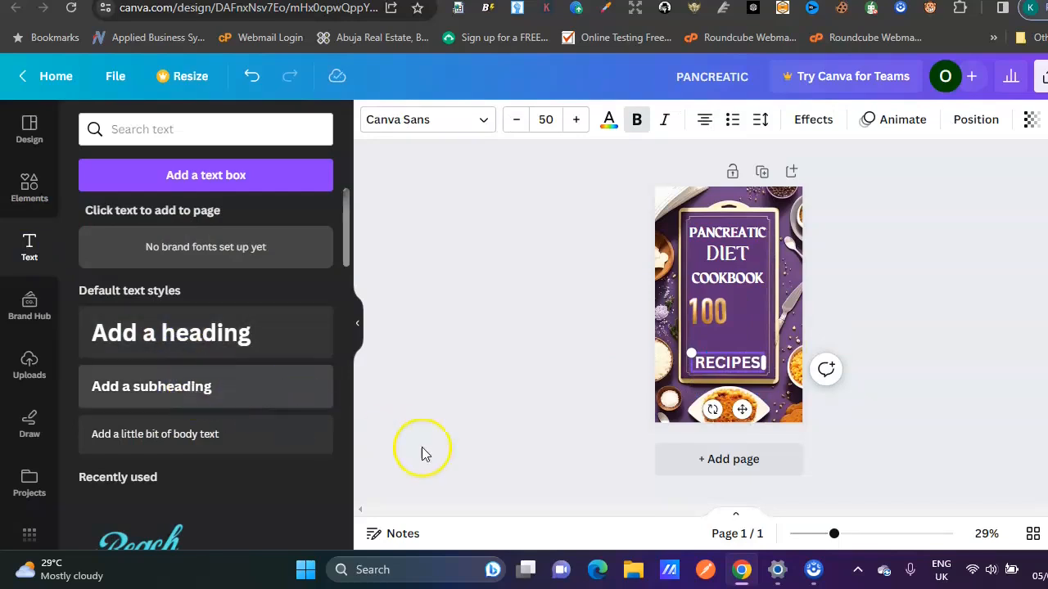
drag(741, 409, 741, 387)
Set the "RECIPES" text colour to gold #D59351, sampled from the 100 graphic with the eyedropper
double_click(760, 339)
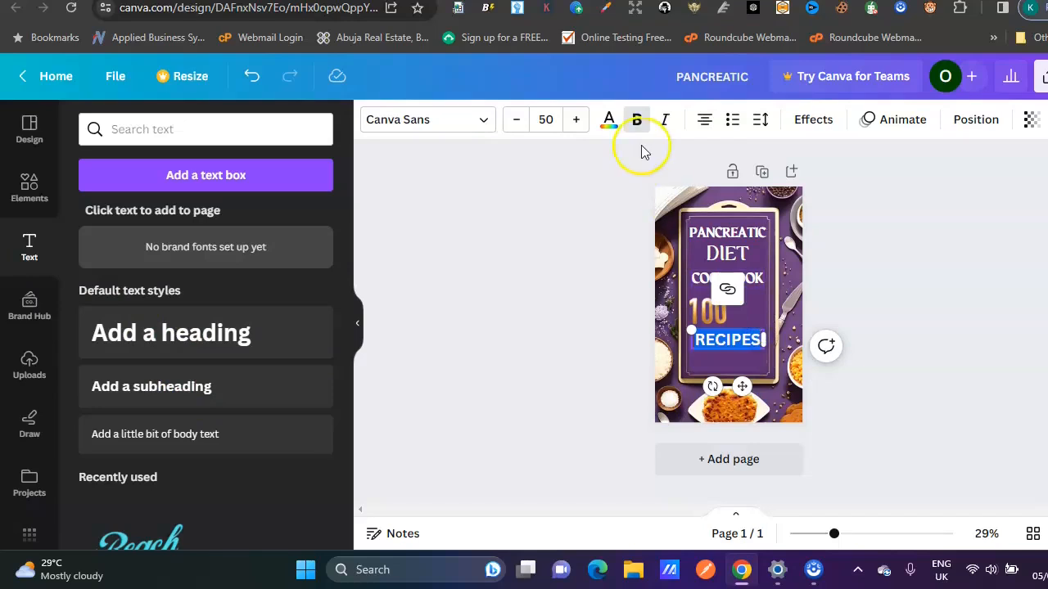
click(609, 121)
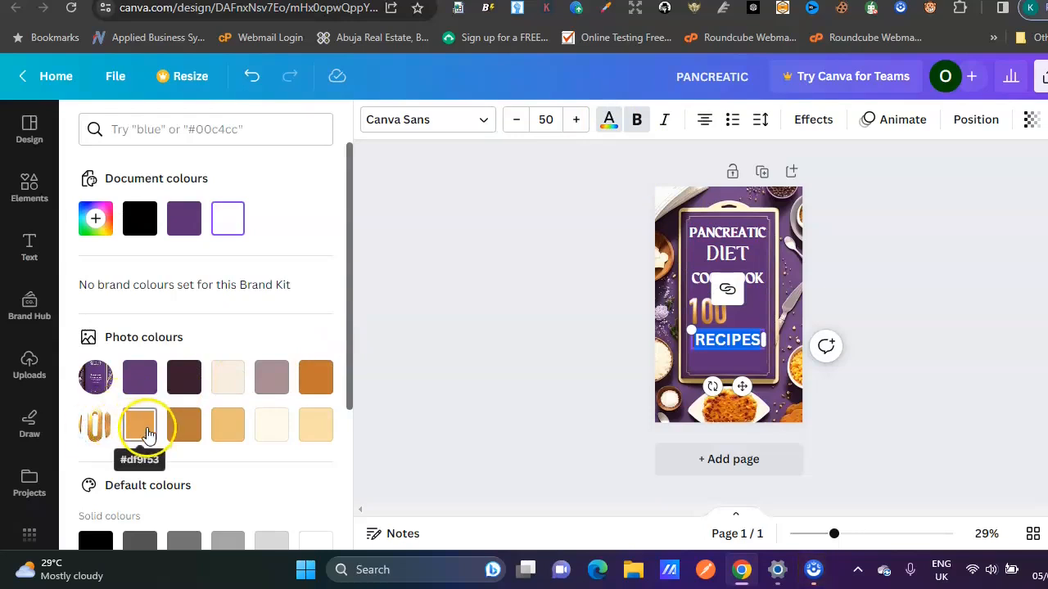
click(146, 433)
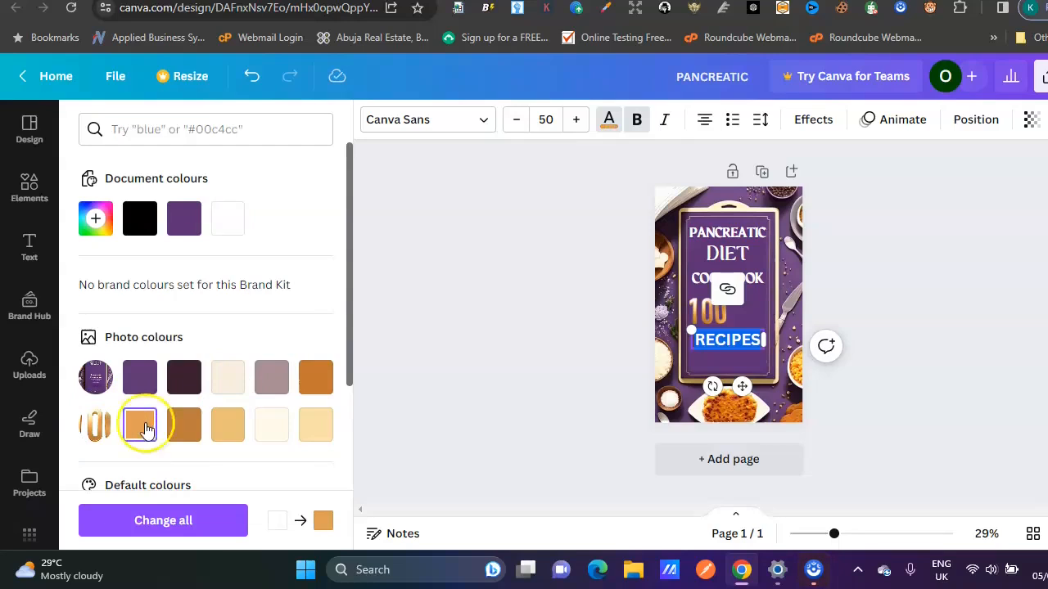
click(95, 218)
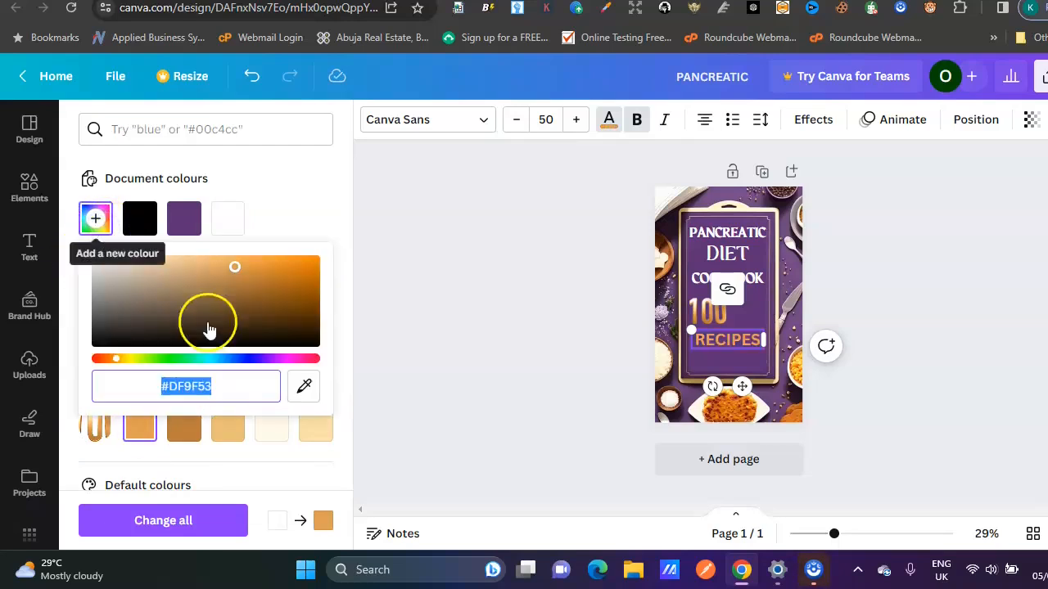
click(303, 390)
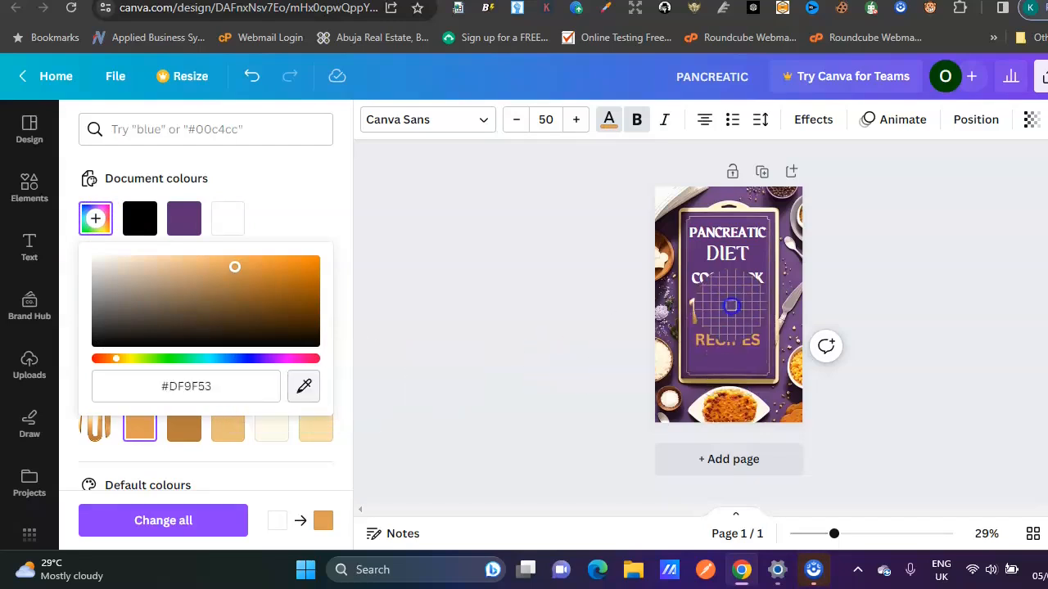
click(717, 315)
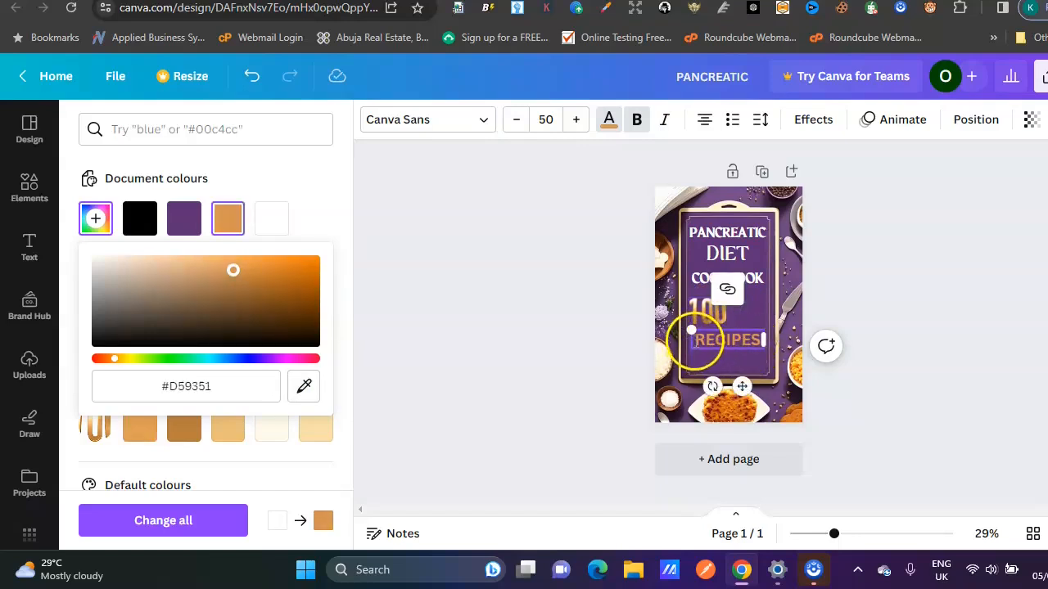
click(859, 338)
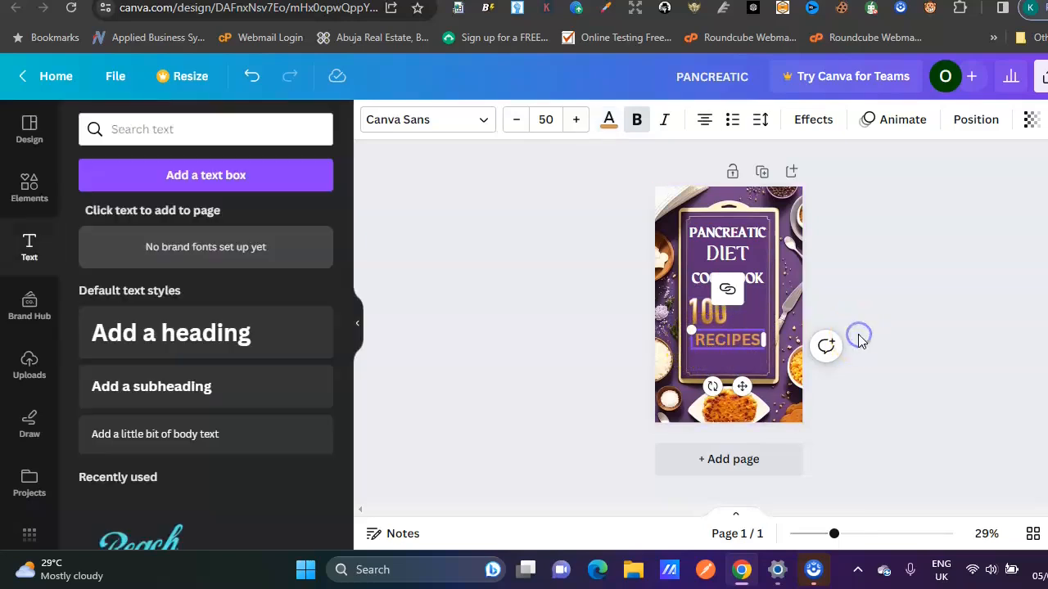
click(867, 280)
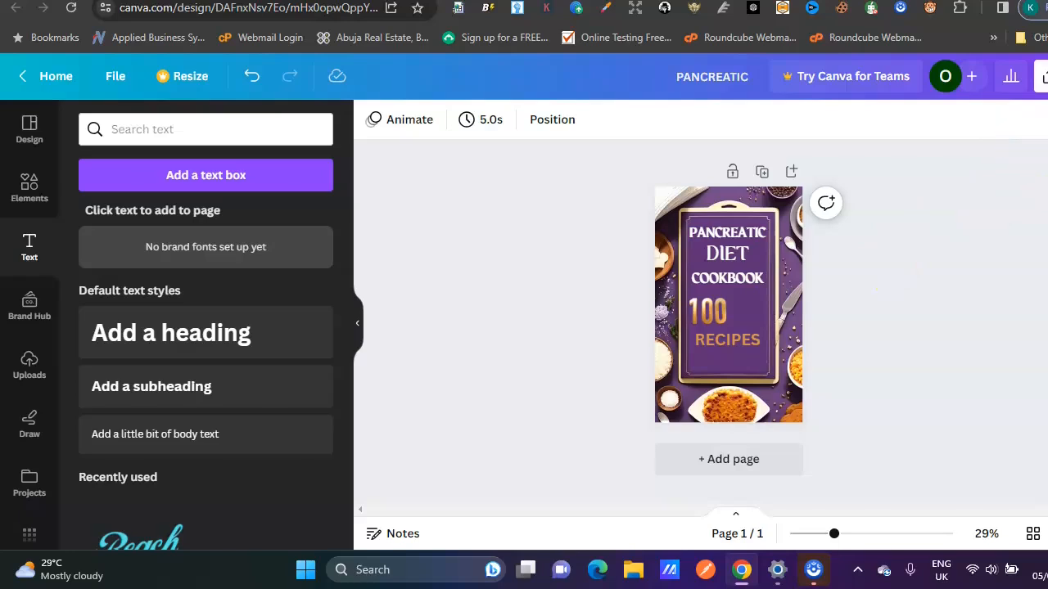
Set the design's collaboration link so that anyone with the link can access it
click(1042, 76)
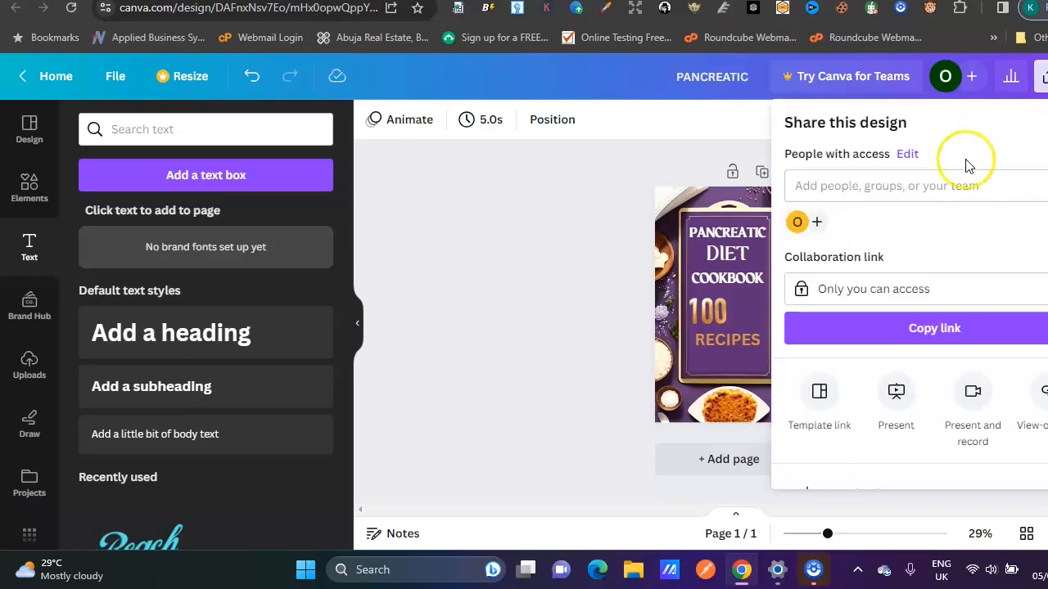
click(978, 301)
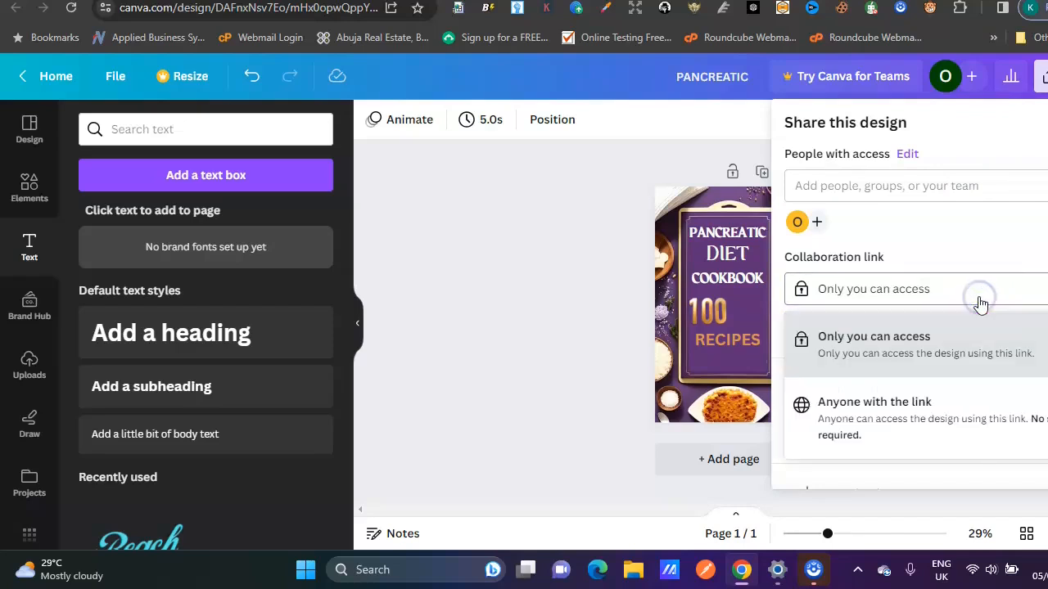
click(957, 430)
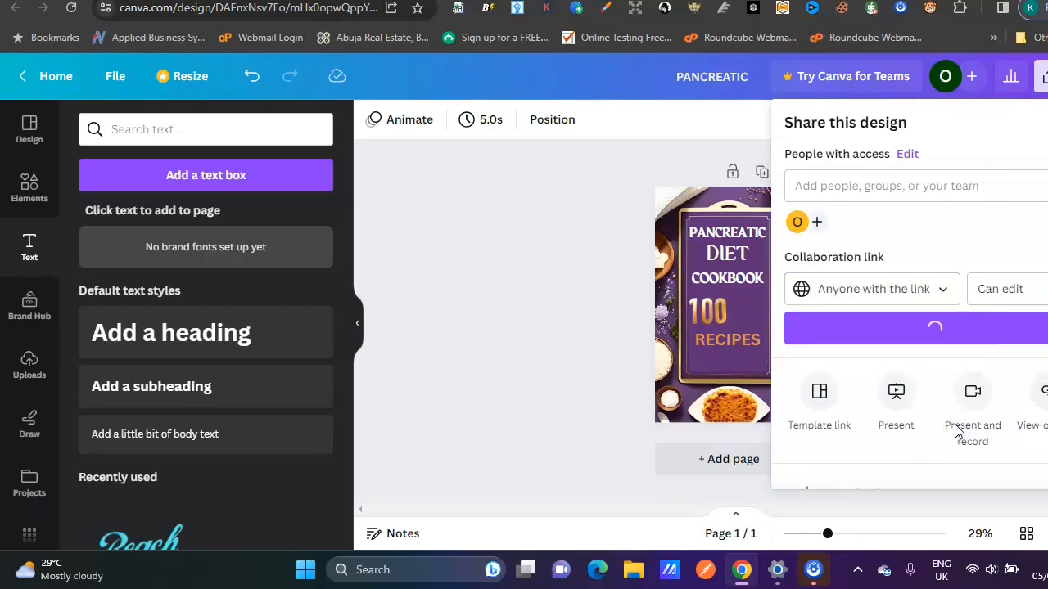